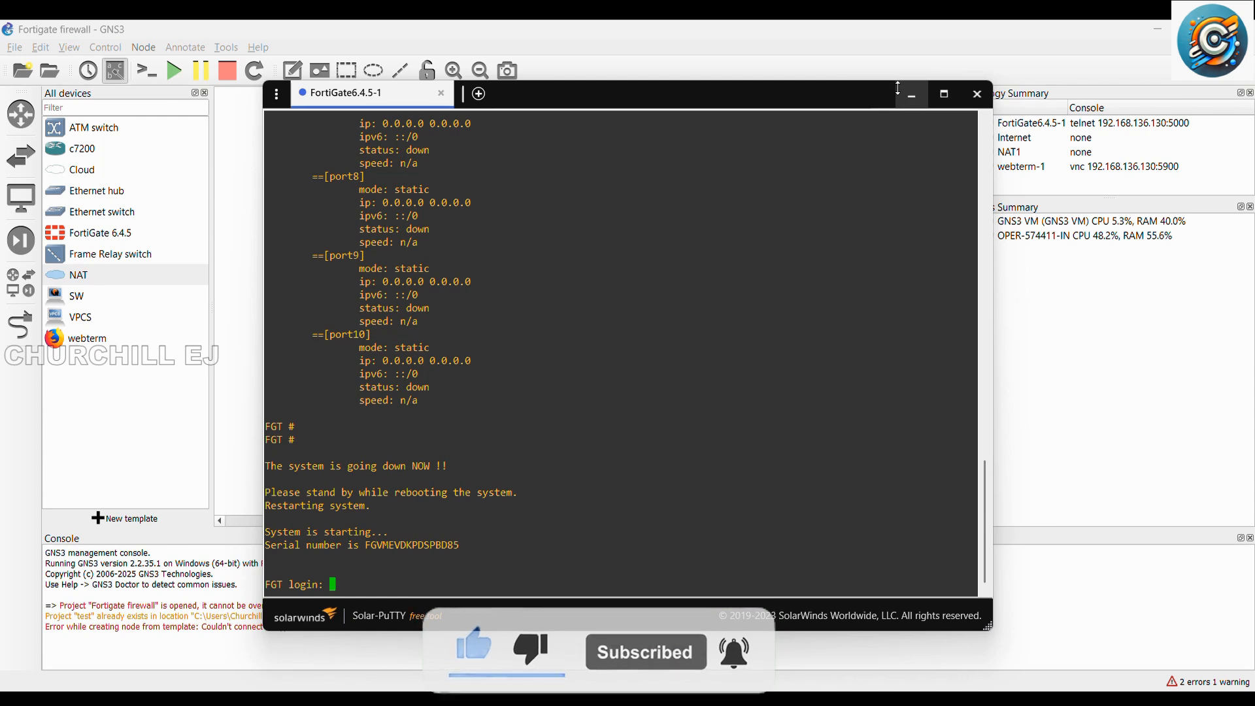
# Step: Close the FortiGate console session and switch to the TightVNC Viewer showing the firewall's web interface, maximising its window
pyautogui.click(984, 96)
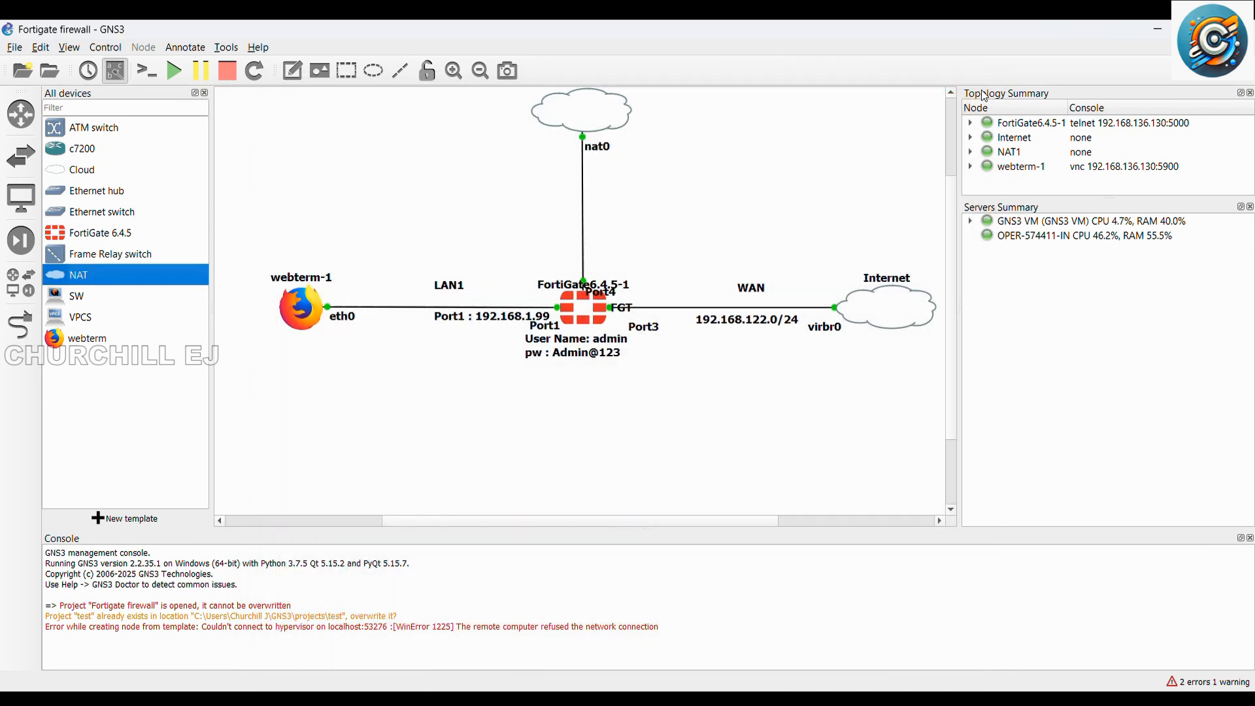
pyautogui.click(719, 701)
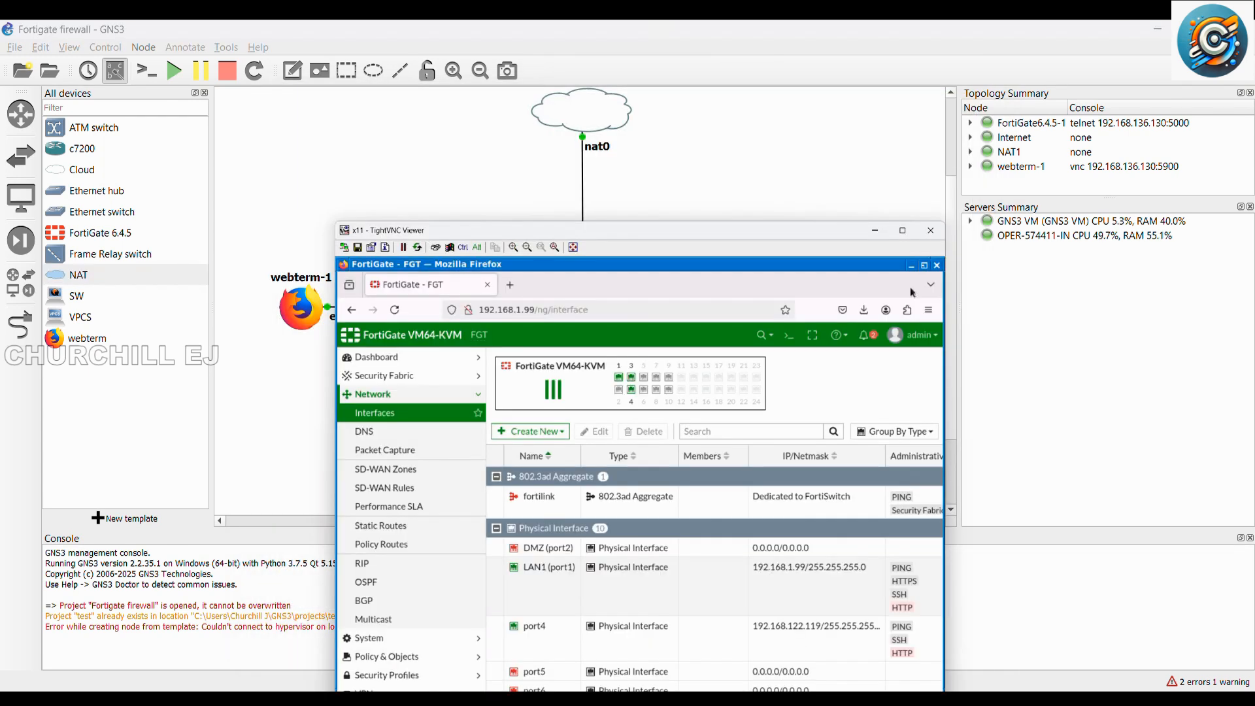
pyautogui.click(992, 213)
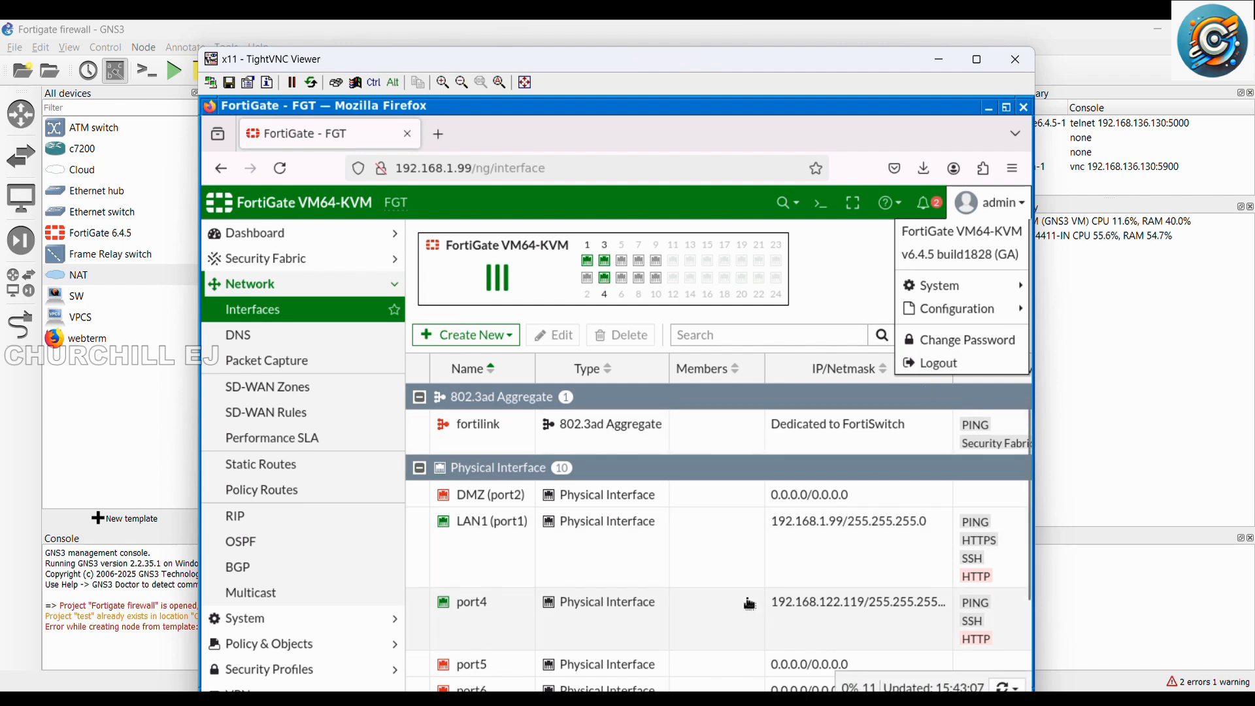
pyautogui.scroll(-3, 750, 602)
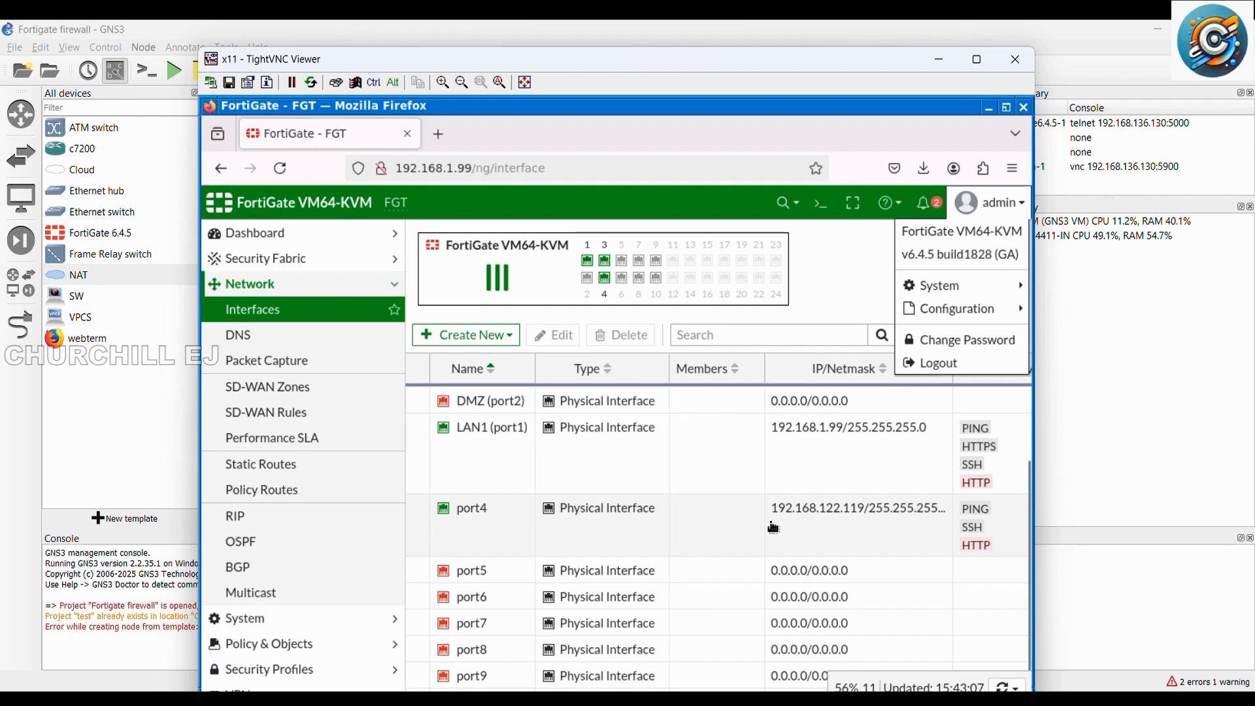
pyautogui.scroll(3, 773, 528)
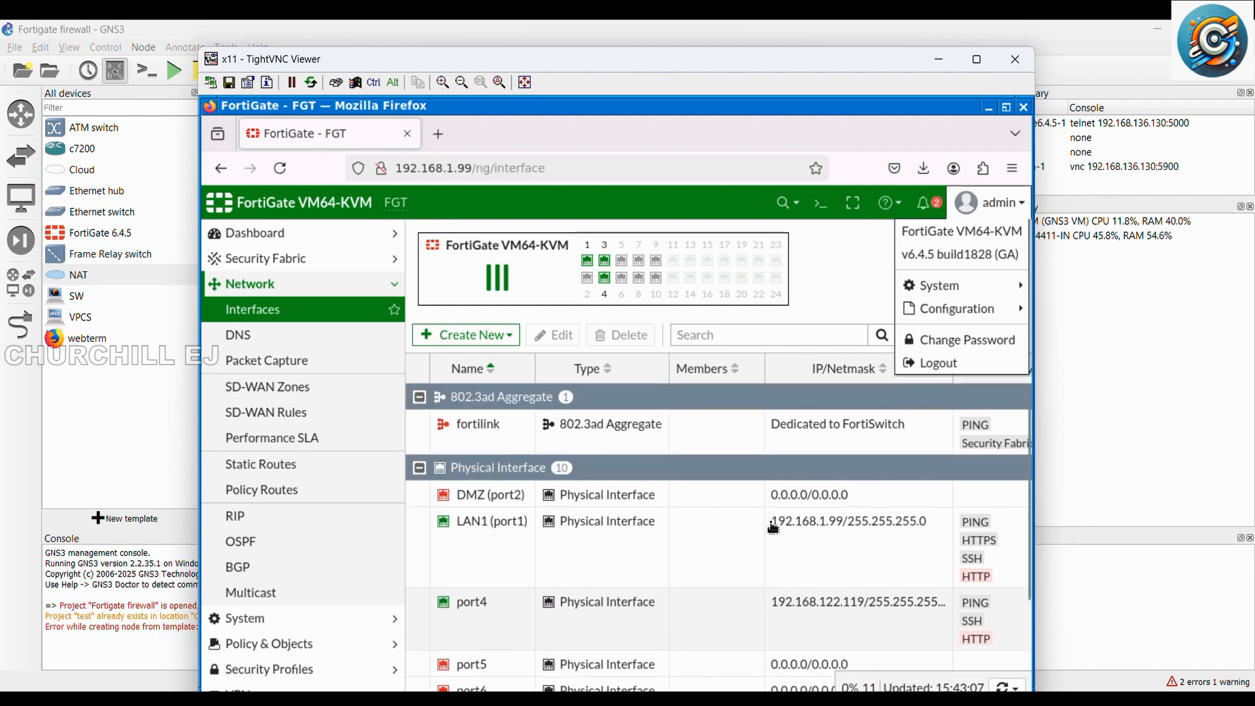
pyautogui.scroll(-4, 774, 528)
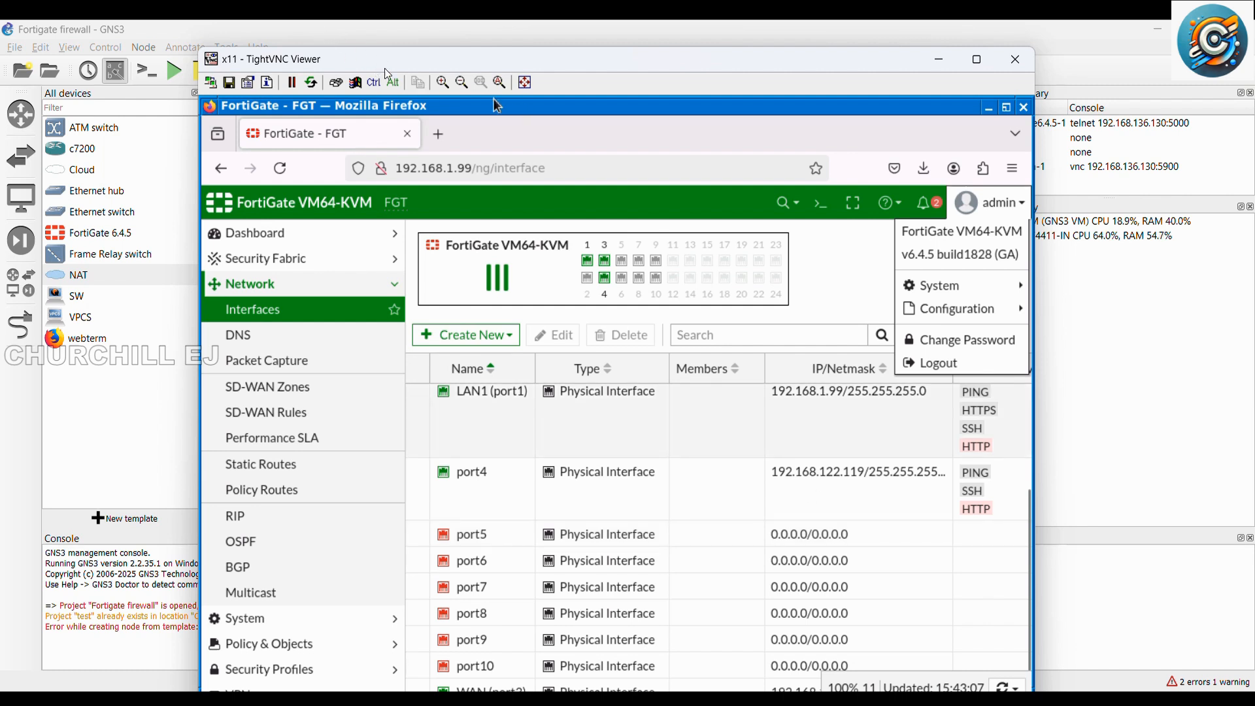
pyautogui.click(978, 60)
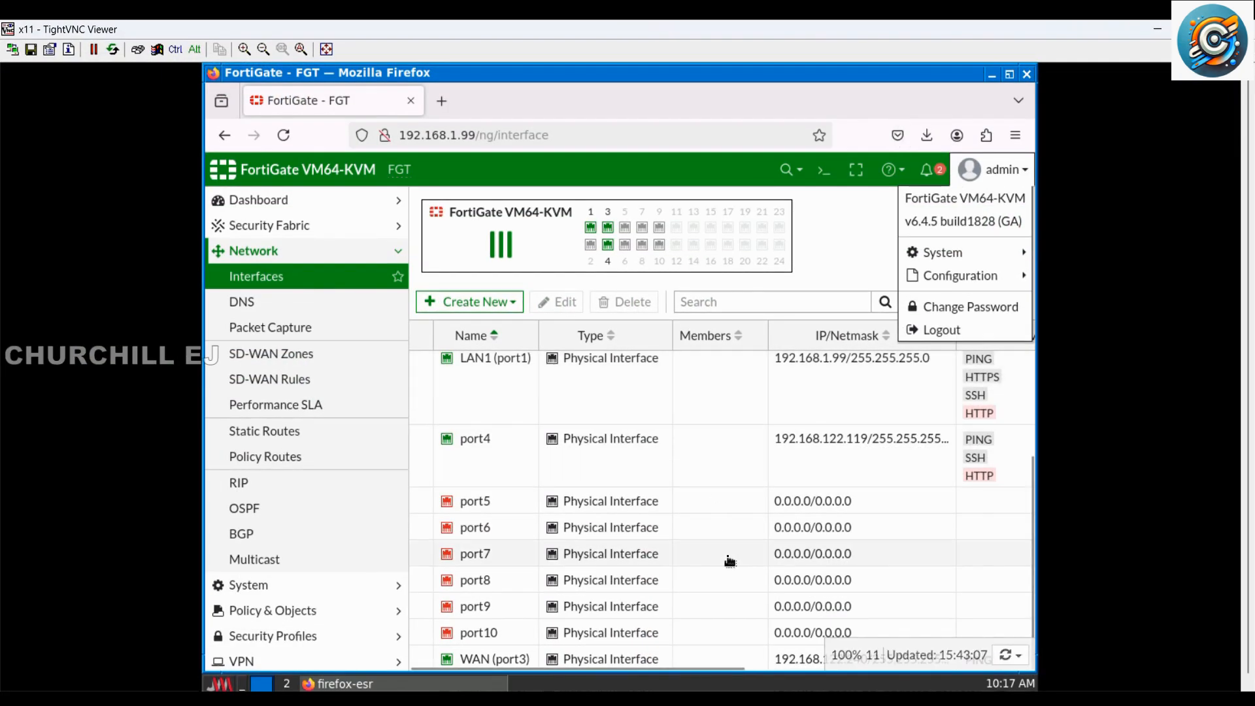
# Step: Set the network interfaces list to refresh automatically every 30 seconds
pyautogui.scroll(3, 731, 559)
pyautogui.scroll(-3, 730, 559)
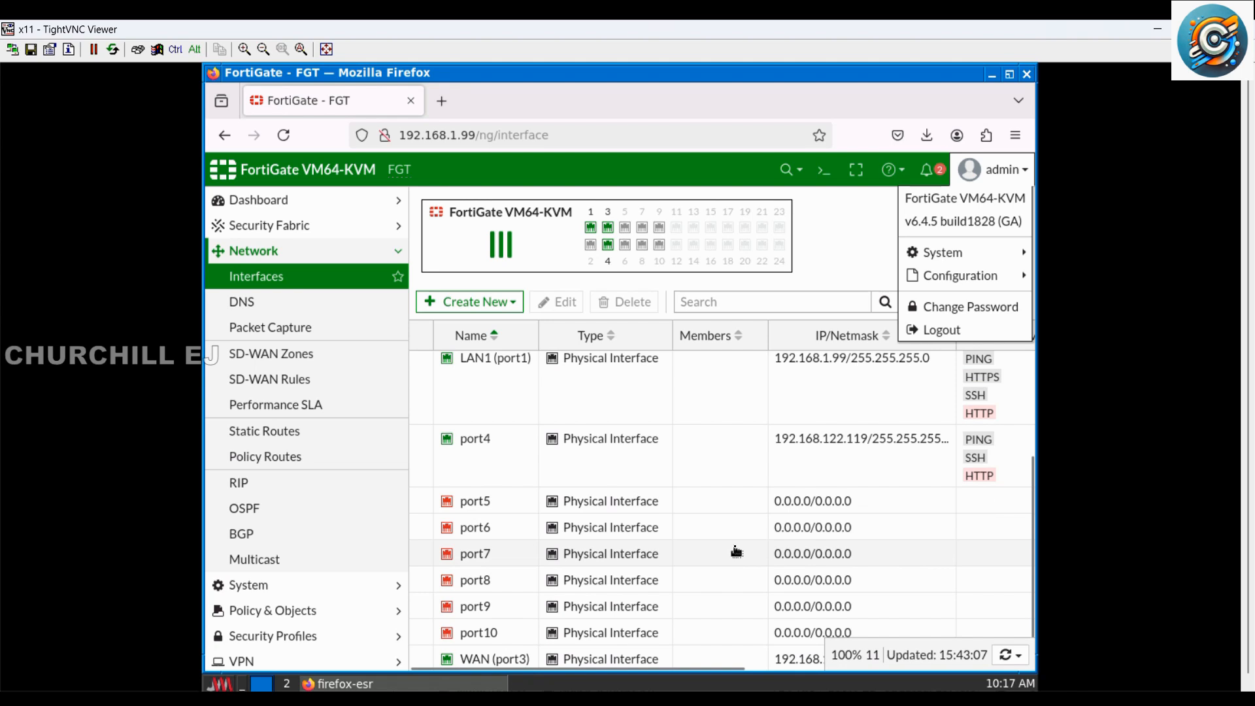
pyautogui.click(1012, 655)
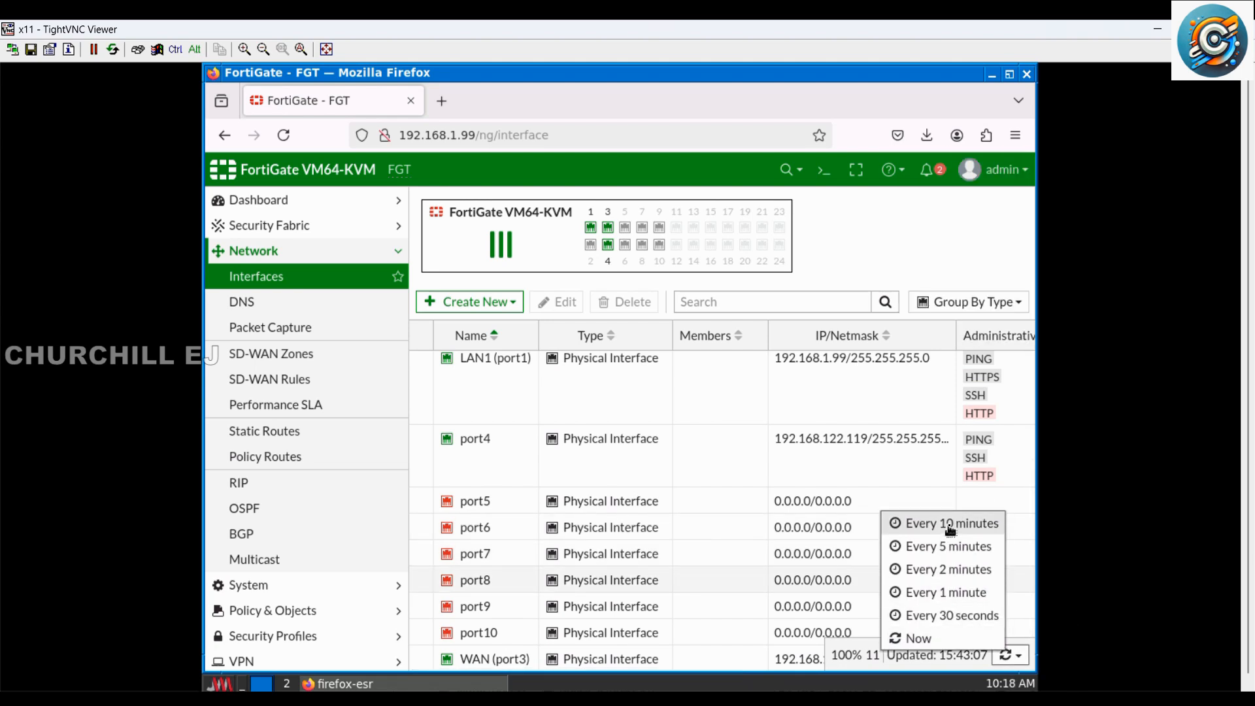
pyautogui.click(961, 613)
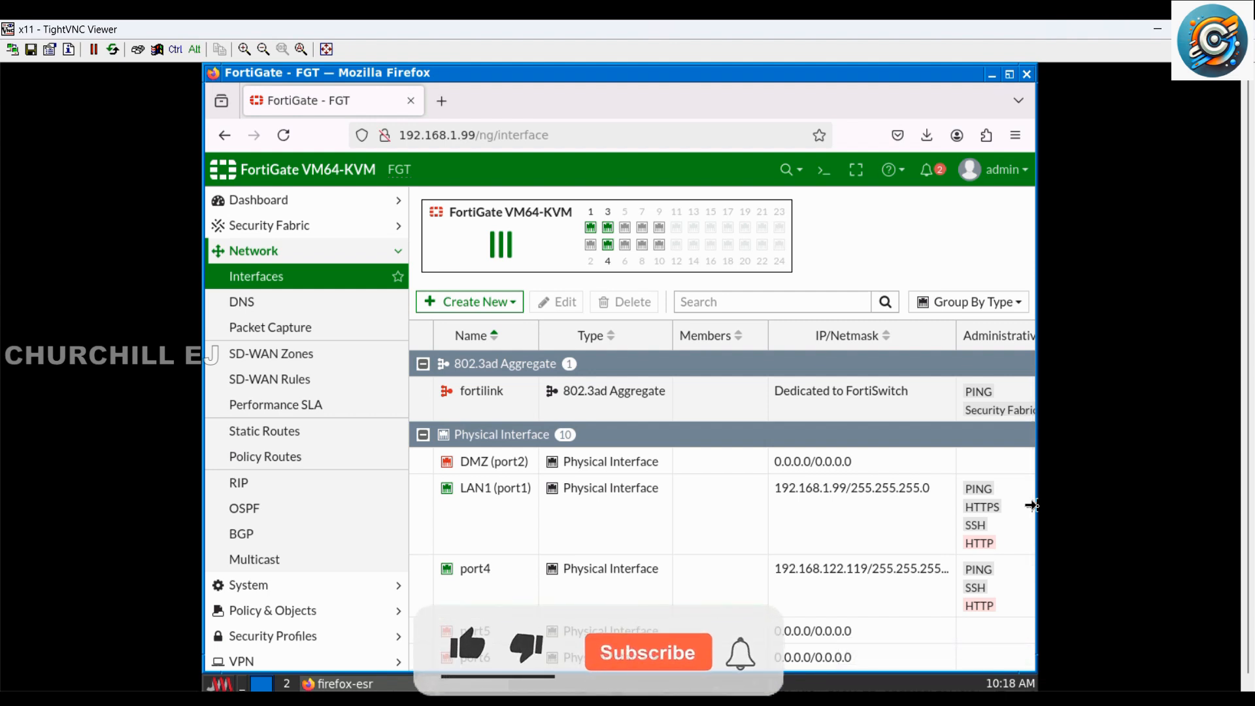
# Step: Start creating a new automation stitch in the Security Fabric automation settings
pyautogui.click(324, 229)
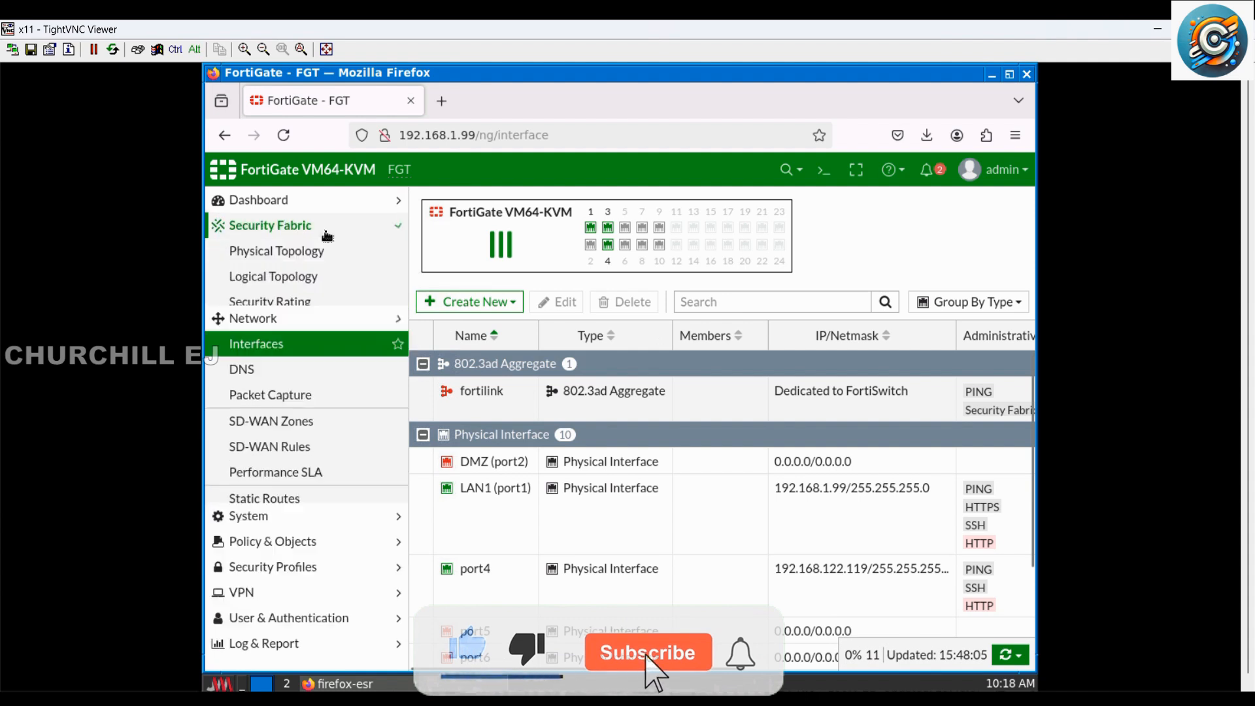
pyautogui.click(305, 337)
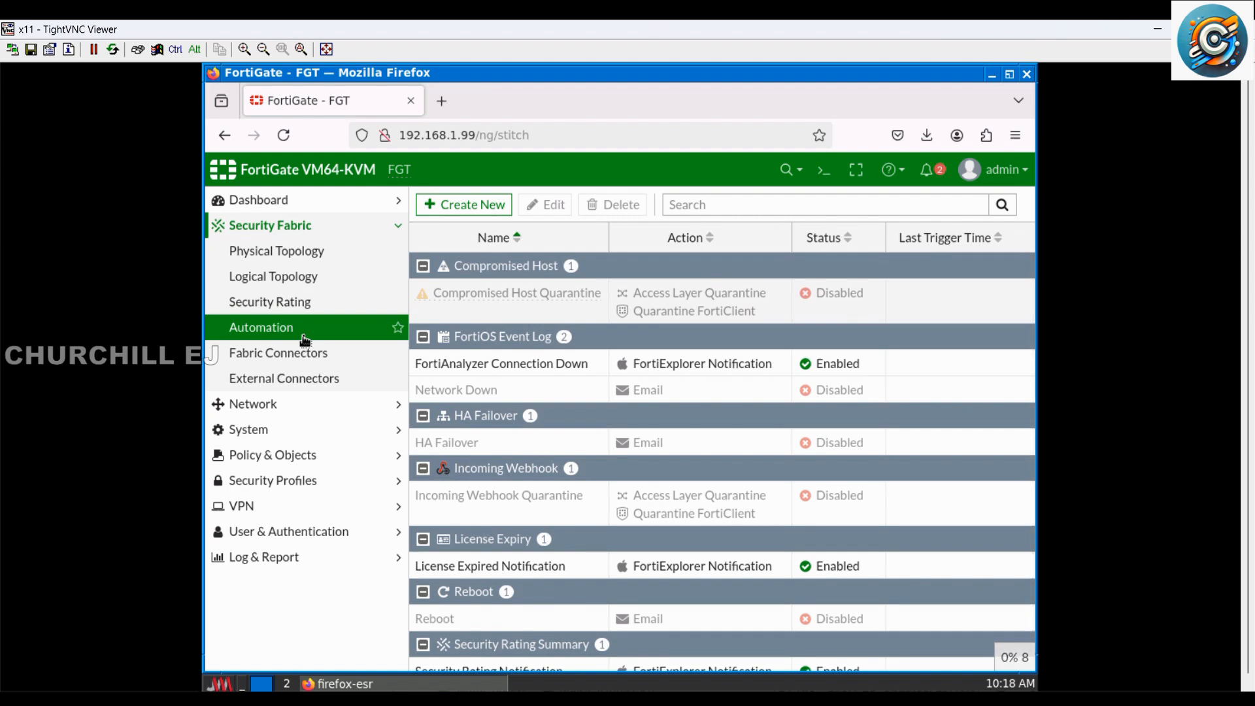
pyautogui.scroll(-1, 592, 377)
pyautogui.scroll(-1, 593, 377)
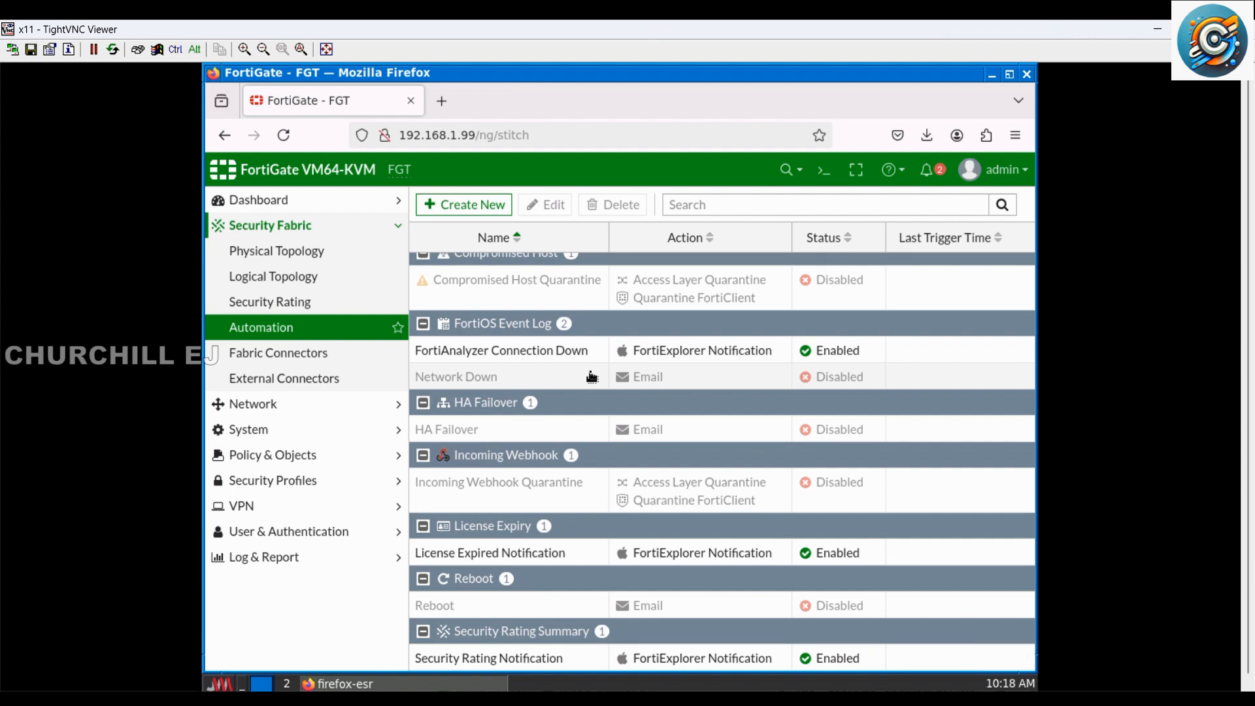
pyautogui.scroll(2, 805, 361)
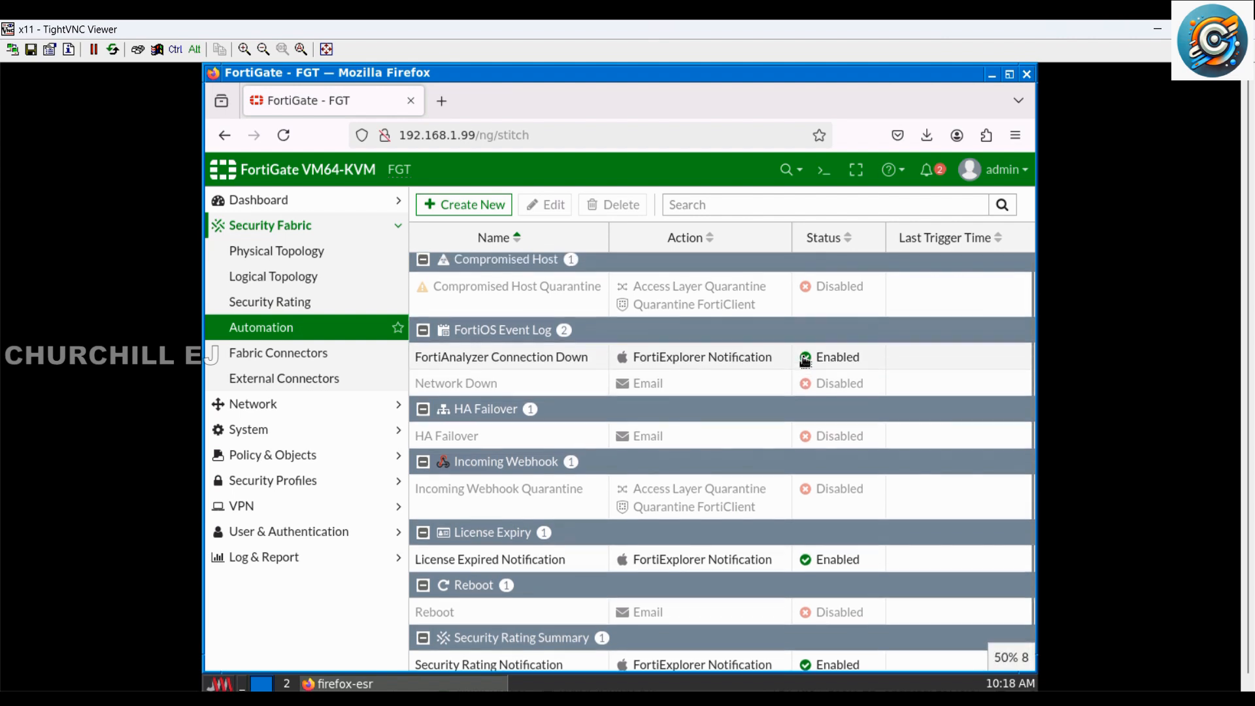
pyautogui.scroll(-2, 805, 361)
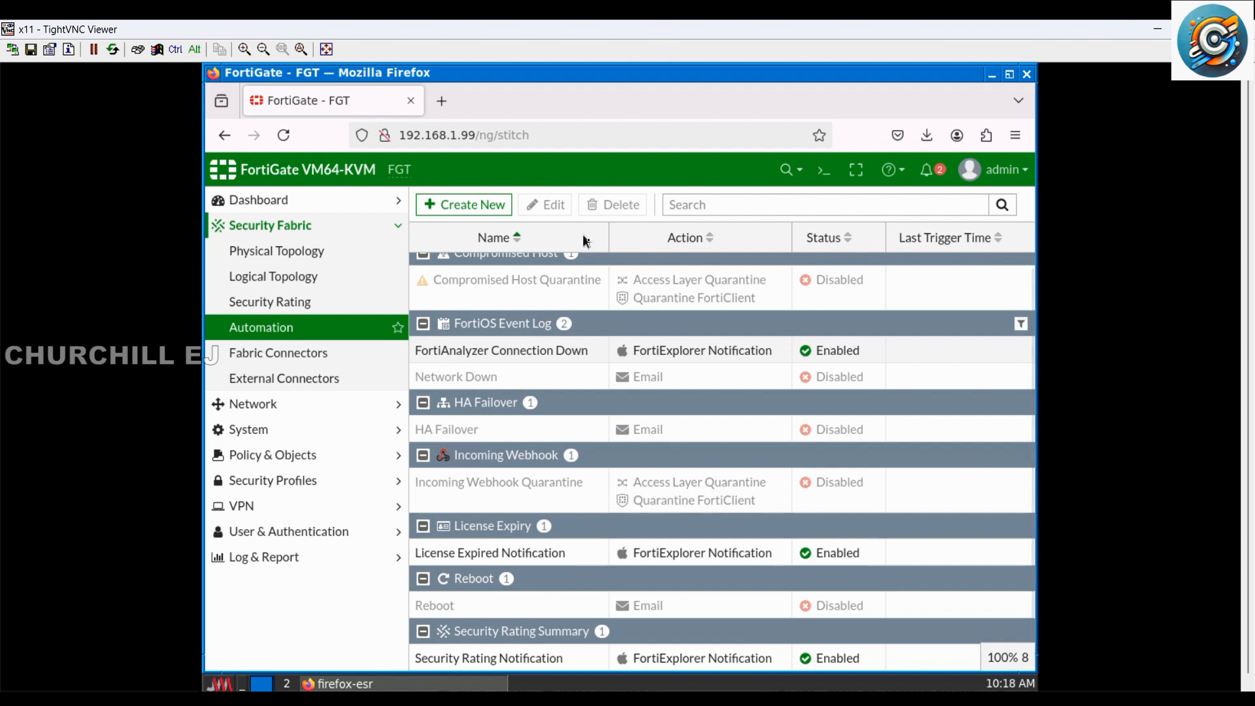
pyautogui.click(461, 206)
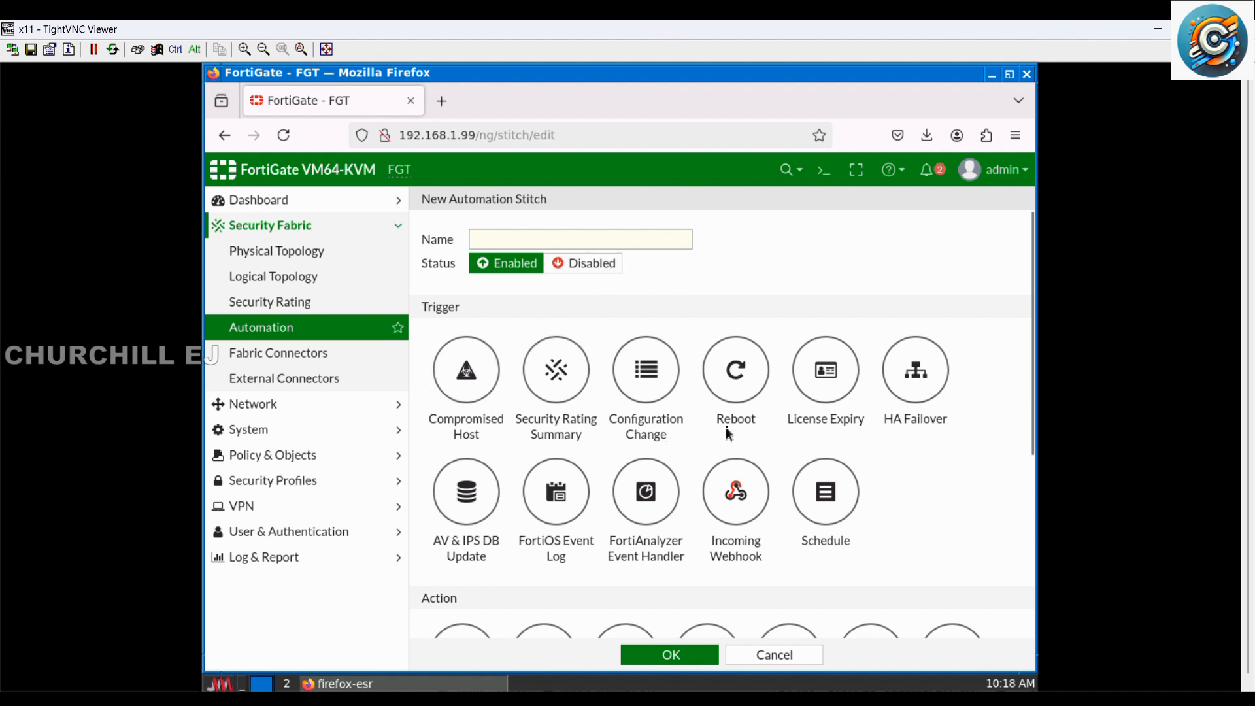
# Step: Examine the trigger types, action types and minimum interval setting available for the new automation stitch
pyautogui.scroll(-2, 726, 426)
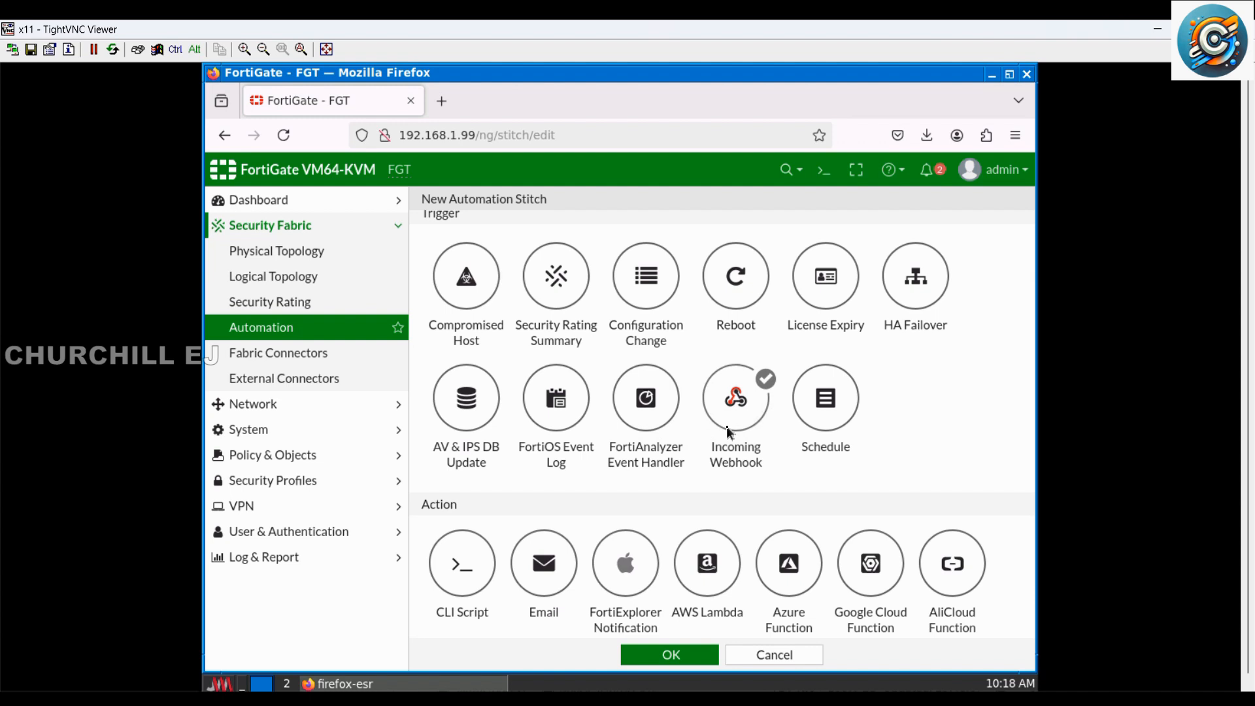
pyautogui.scroll(-2, 728, 429)
pyautogui.scroll(-2, 477, 355)
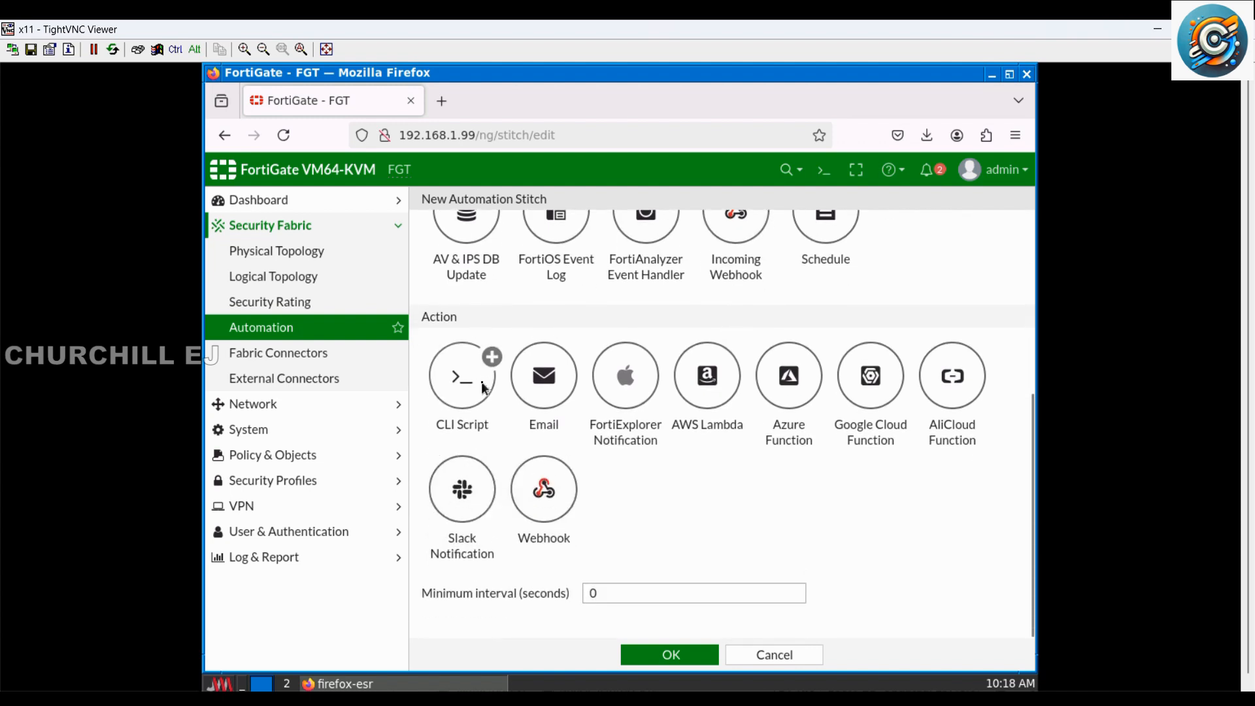
pyautogui.scroll(6, 484, 383)
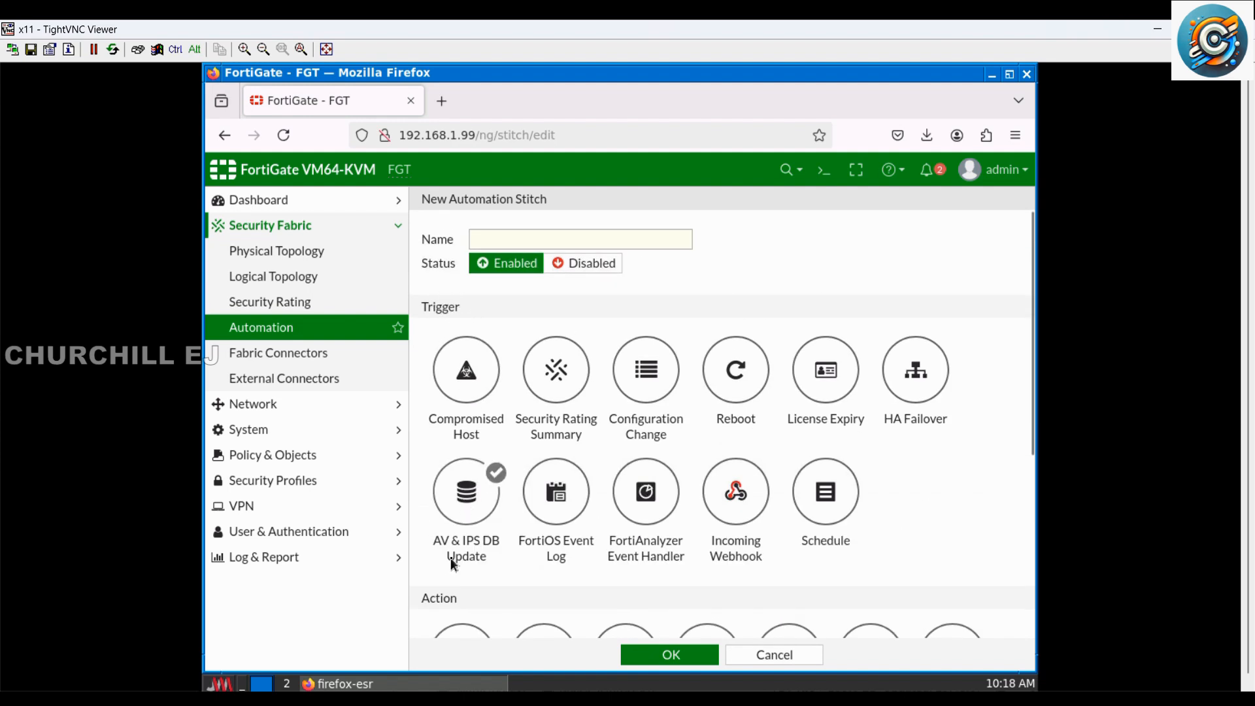
pyautogui.scroll(-2, 441, 591)
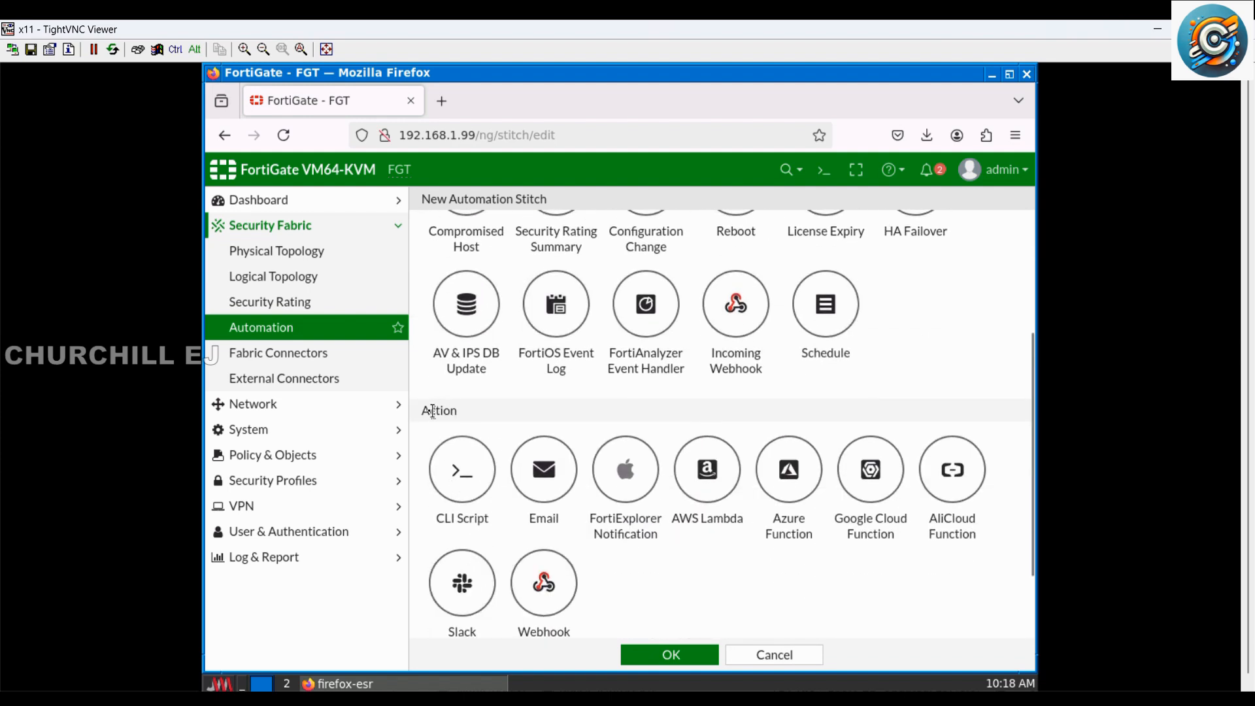
pyautogui.scroll(-2, 481, 412)
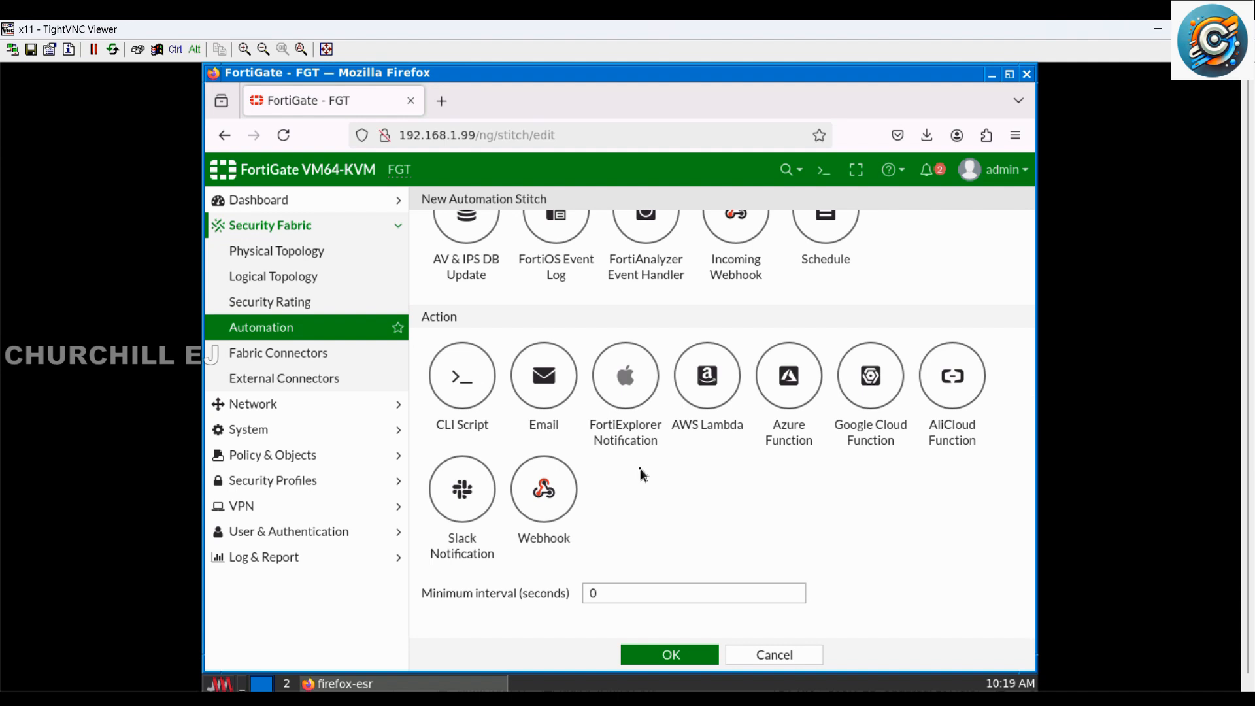
pyautogui.scroll(5, 640, 475)
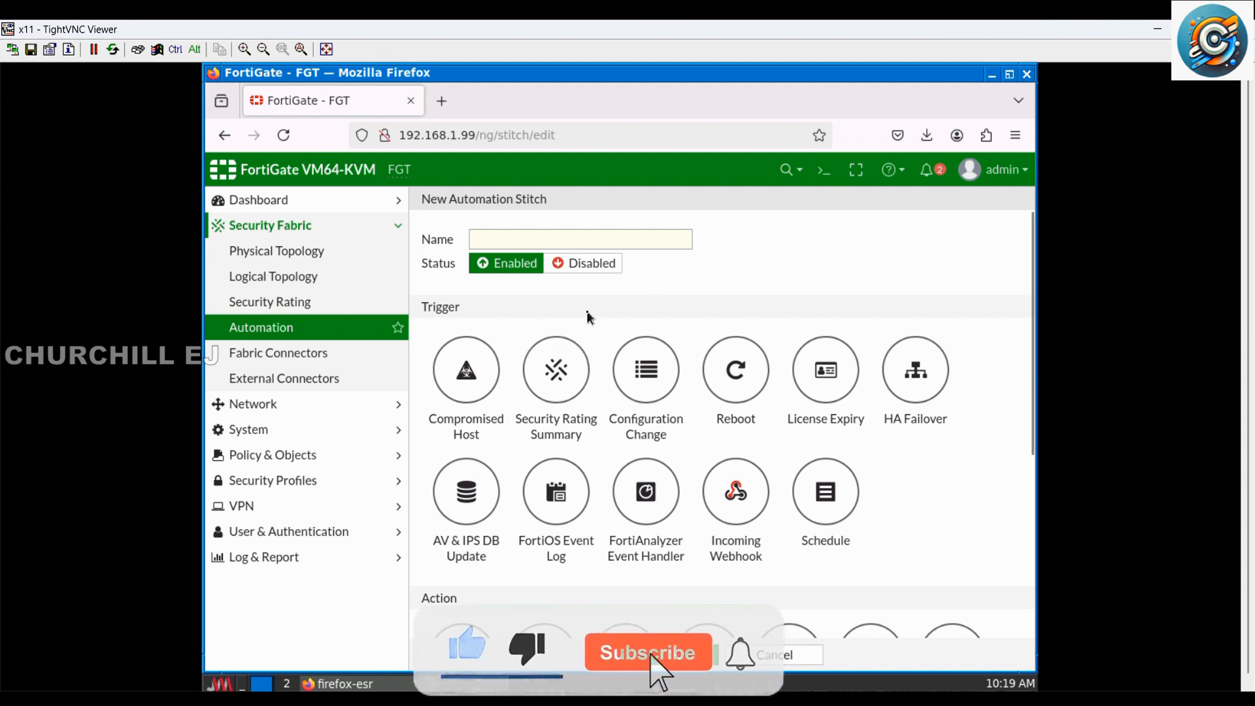
# Step: Name the stitch Auto_Backup and choose Configuration Change as its trigger
pyautogui.click(614, 241)
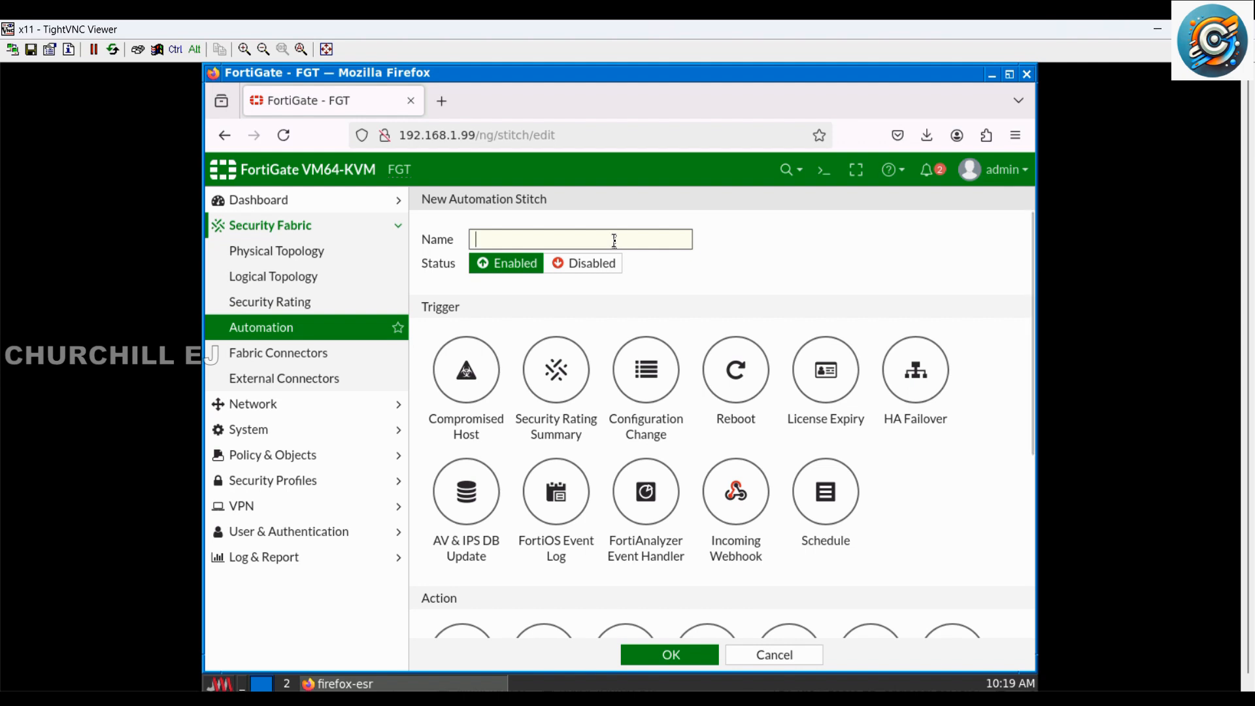
pyautogui.write('Auto_')
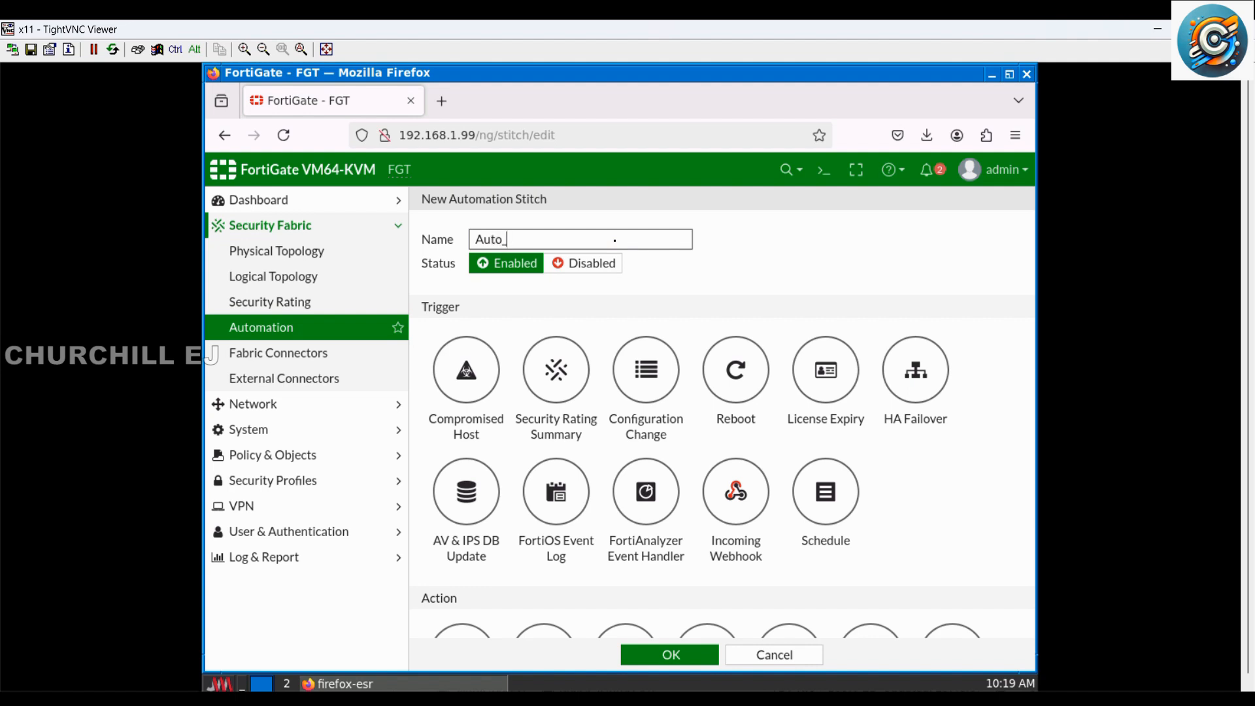
pyautogui.write('Backup')
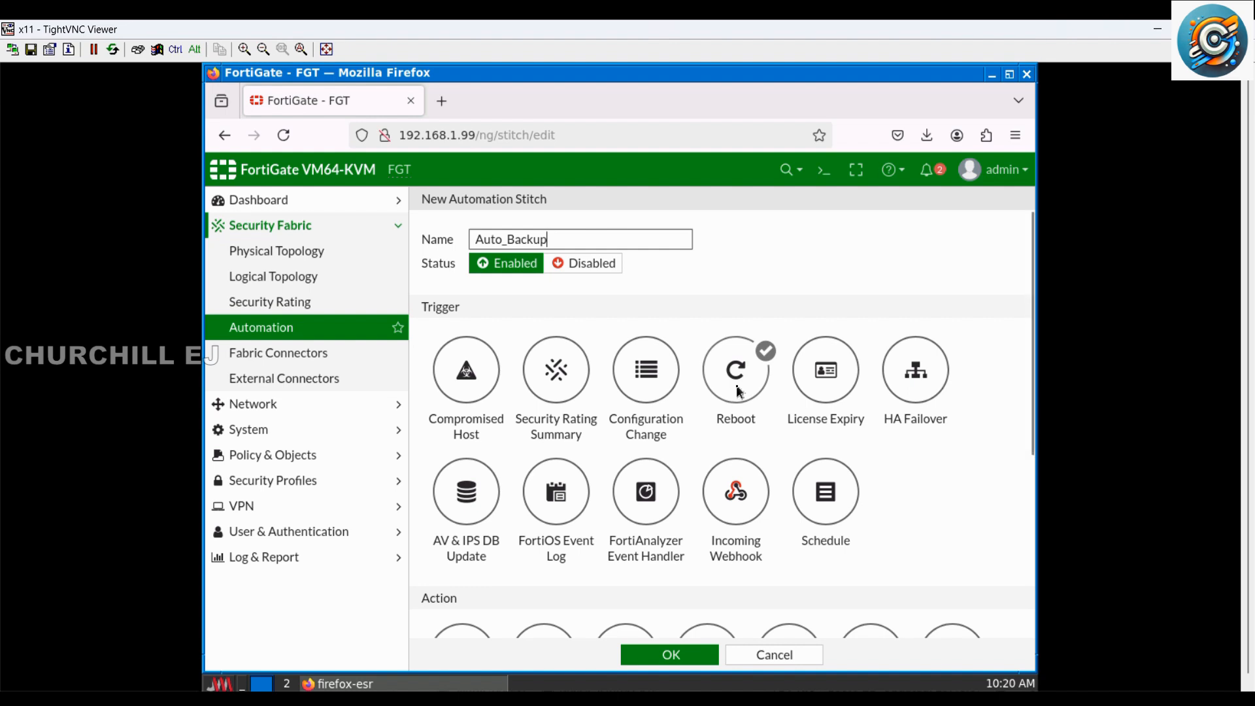
pyautogui.click(664, 382)
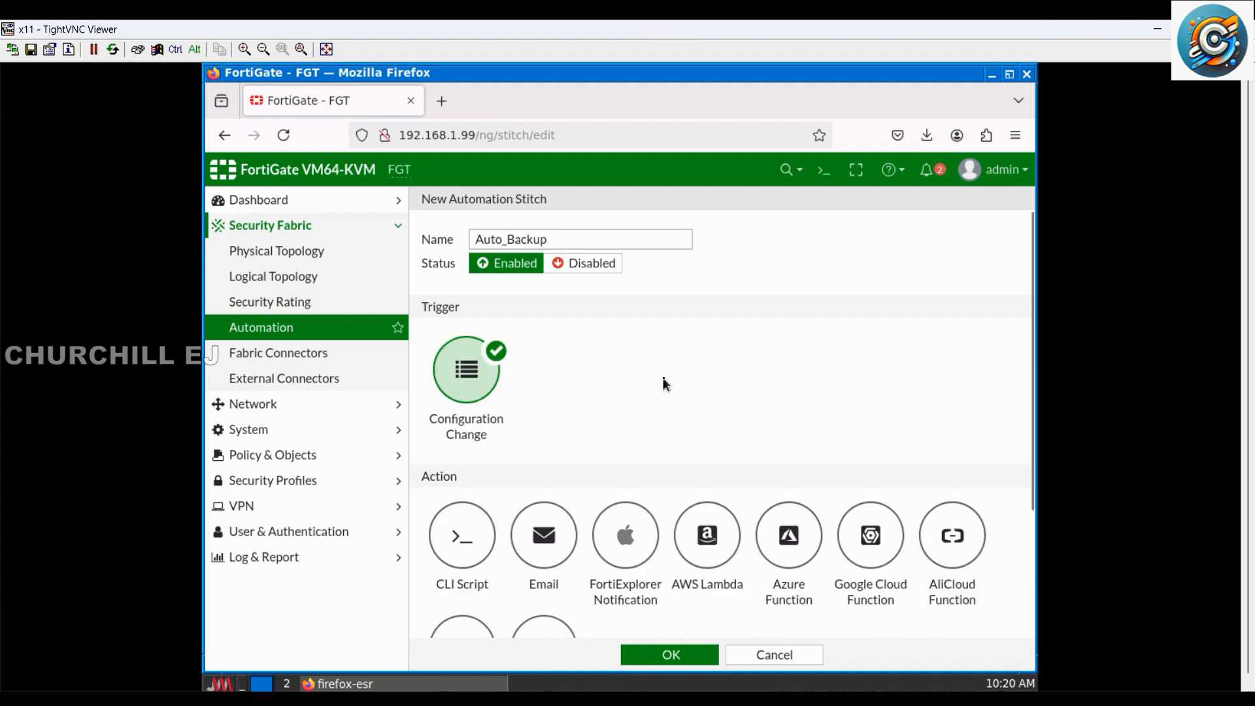
# Step: Add a CLI Script action to the stitch and name it Backup
pyautogui.scroll(-5, 663, 383)
pyautogui.scroll(3, 663, 382)
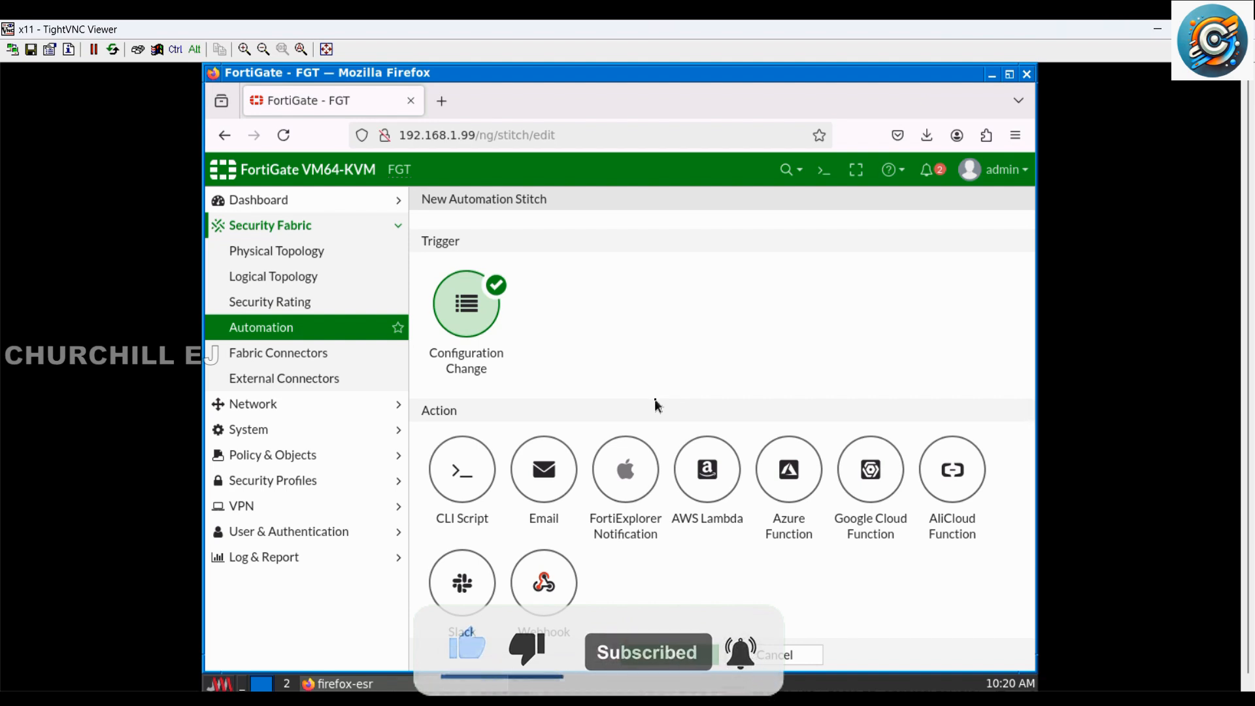
pyautogui.scroll(-3, 654, 399)
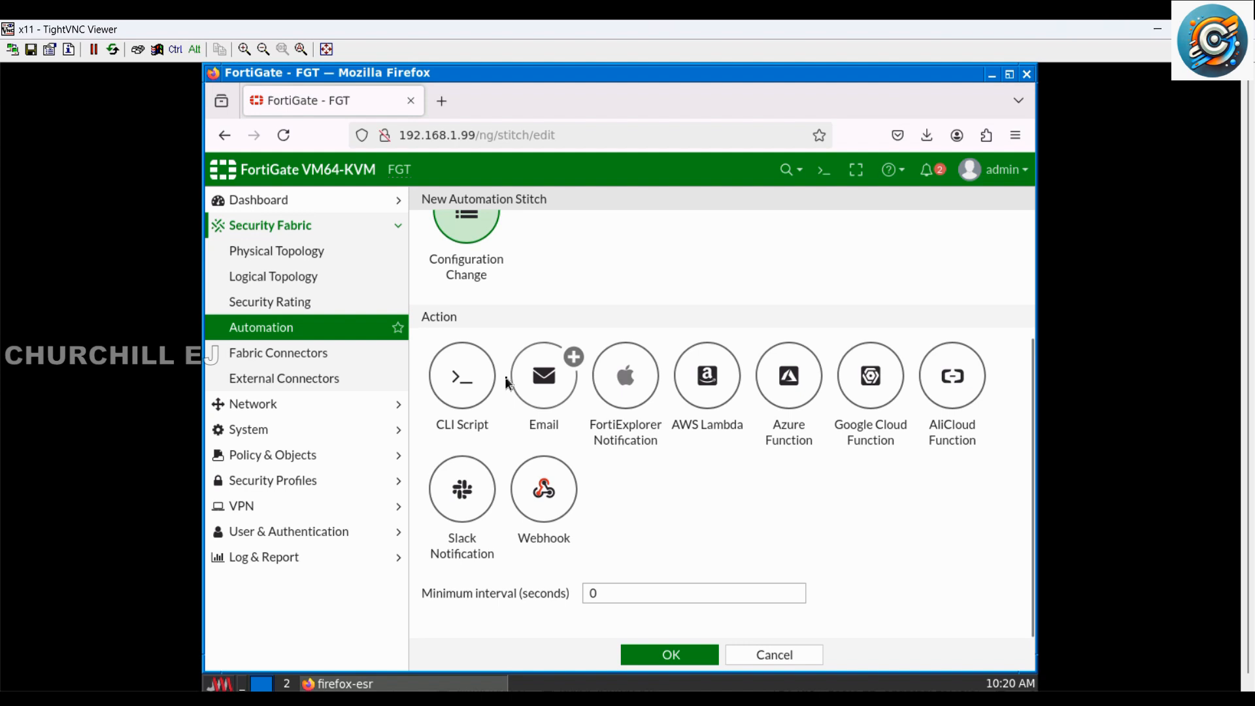
pyautogui.click(460, 395)
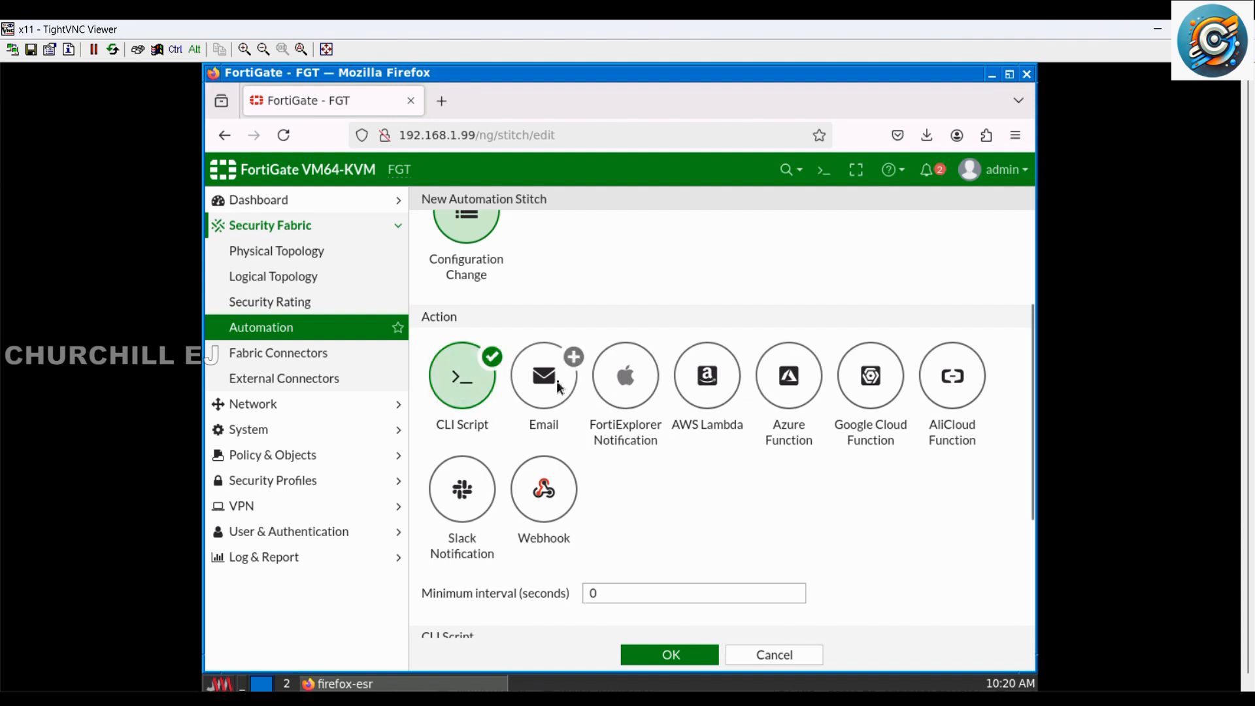
pyautogui.scroll(-3, 566, 406)
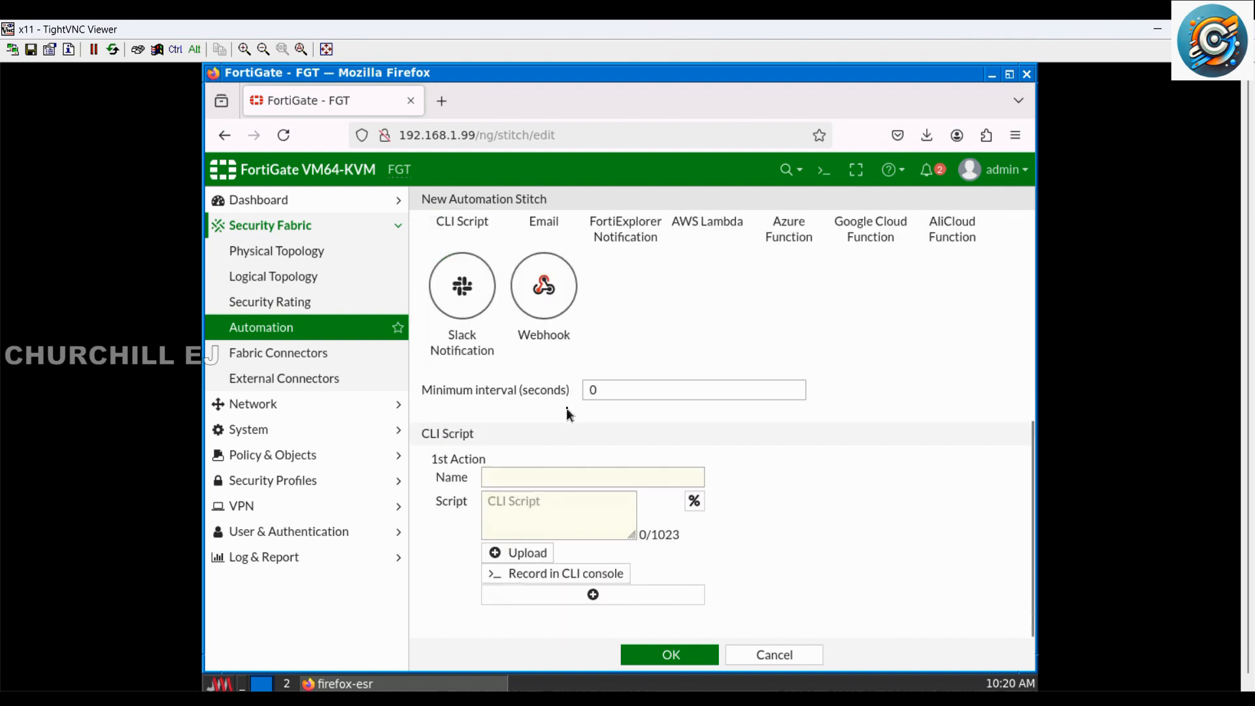
pyautogui.click(531, 480)
pyautogui.write('B')
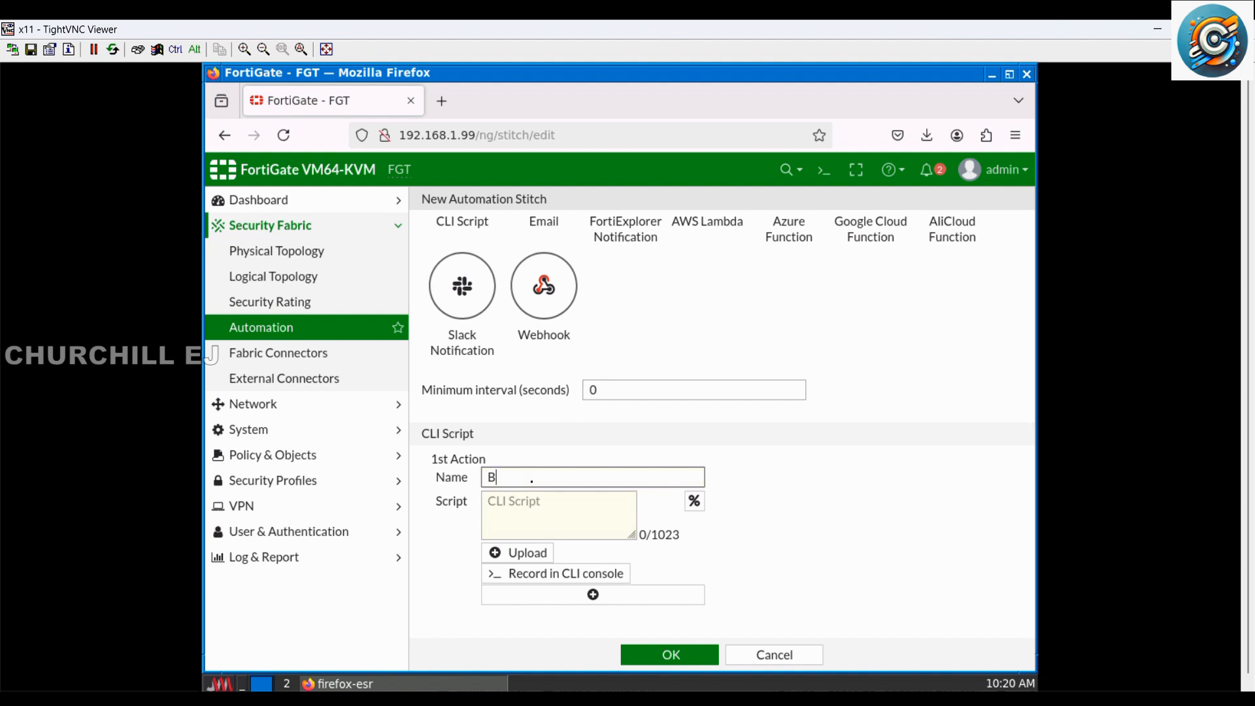
pyautogui.write('ackup')
pyautogui.press('Tab')
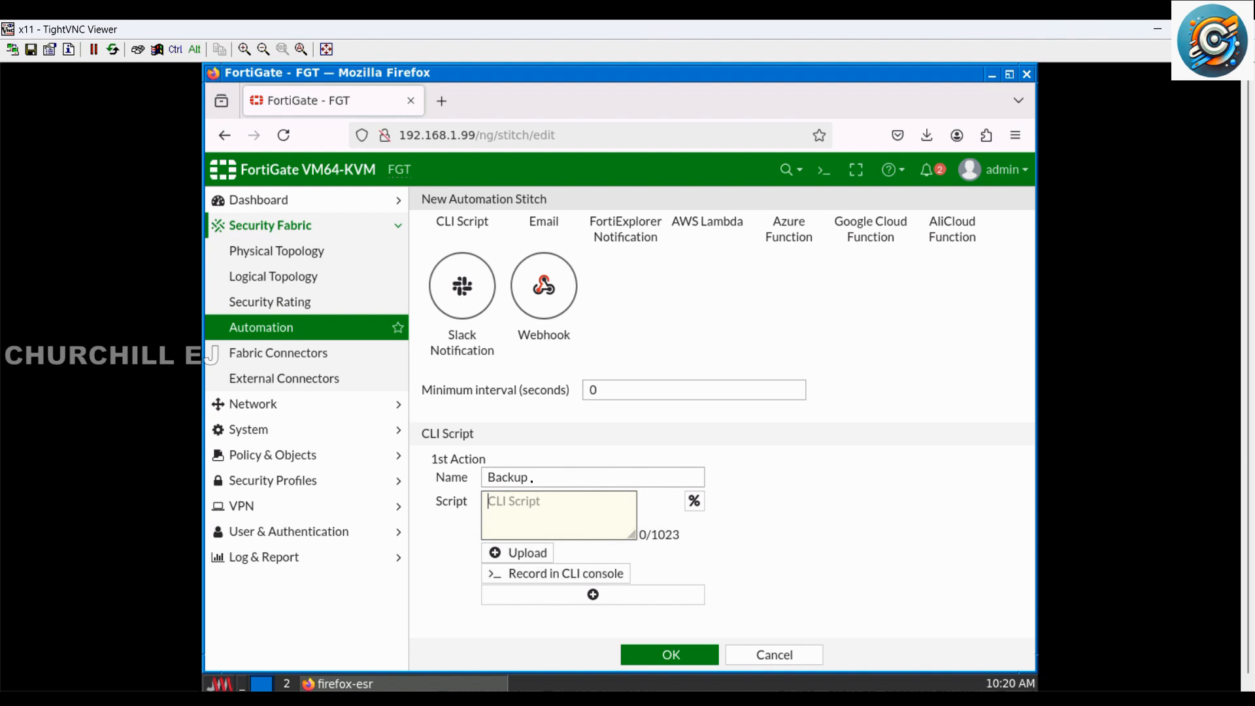
# Step: Begin the Backup action's CLI script with the command execute backup config
pyautogui.write('excute')
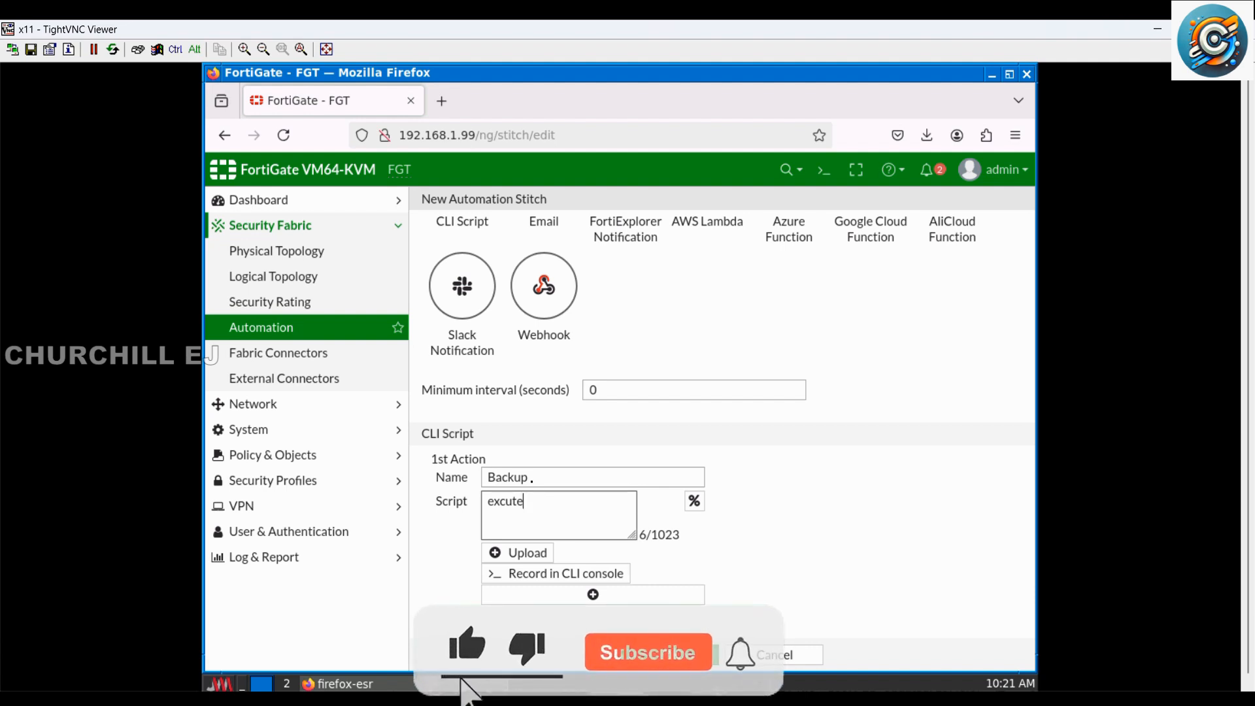
pyautogui.press('BackSpace')
pyautogui.press('BackSpace')
pyautogui.press('BackSpace')
pyautogui.press('BackSpace')
pyautogui.write('ecu')
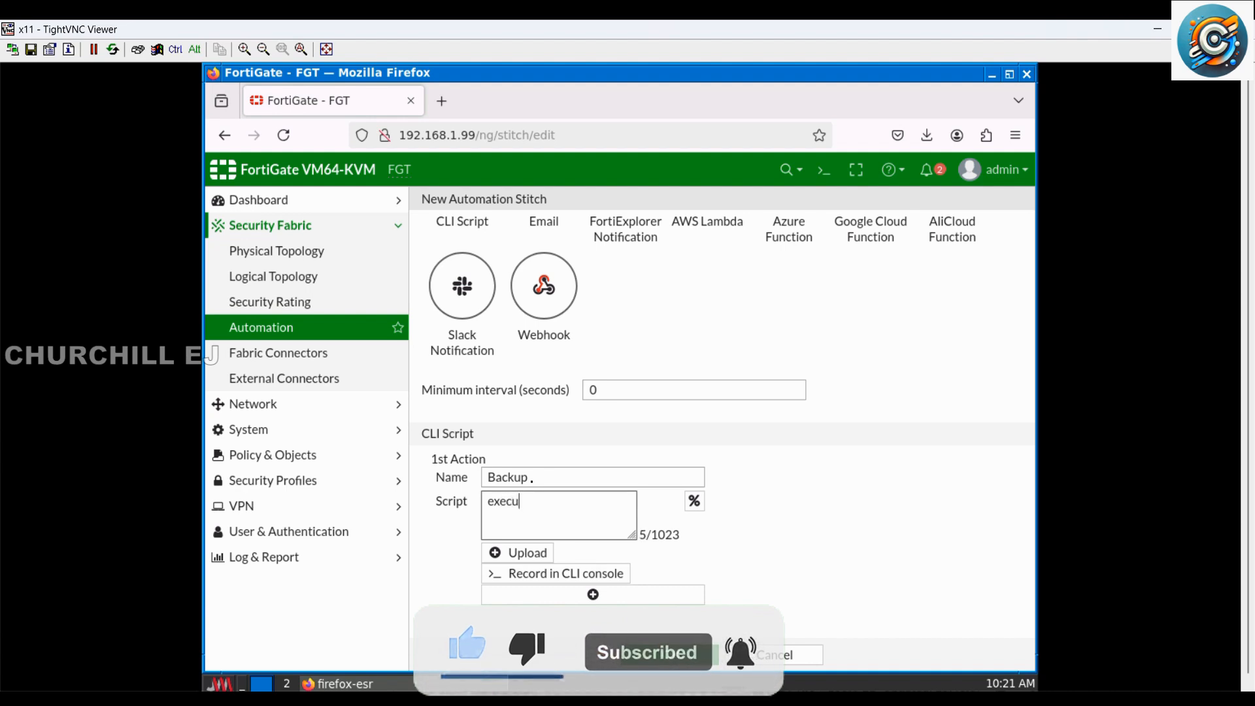
pyautogui.write('te ')
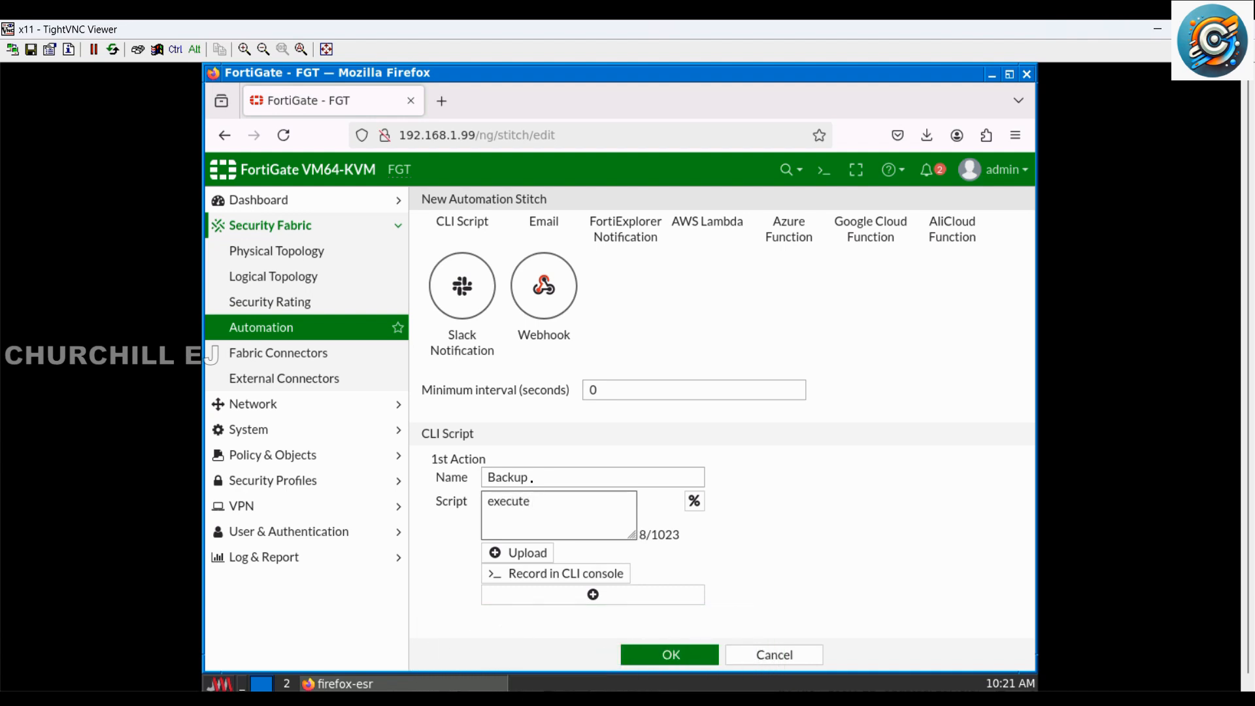
pyautogui.write('backup config')
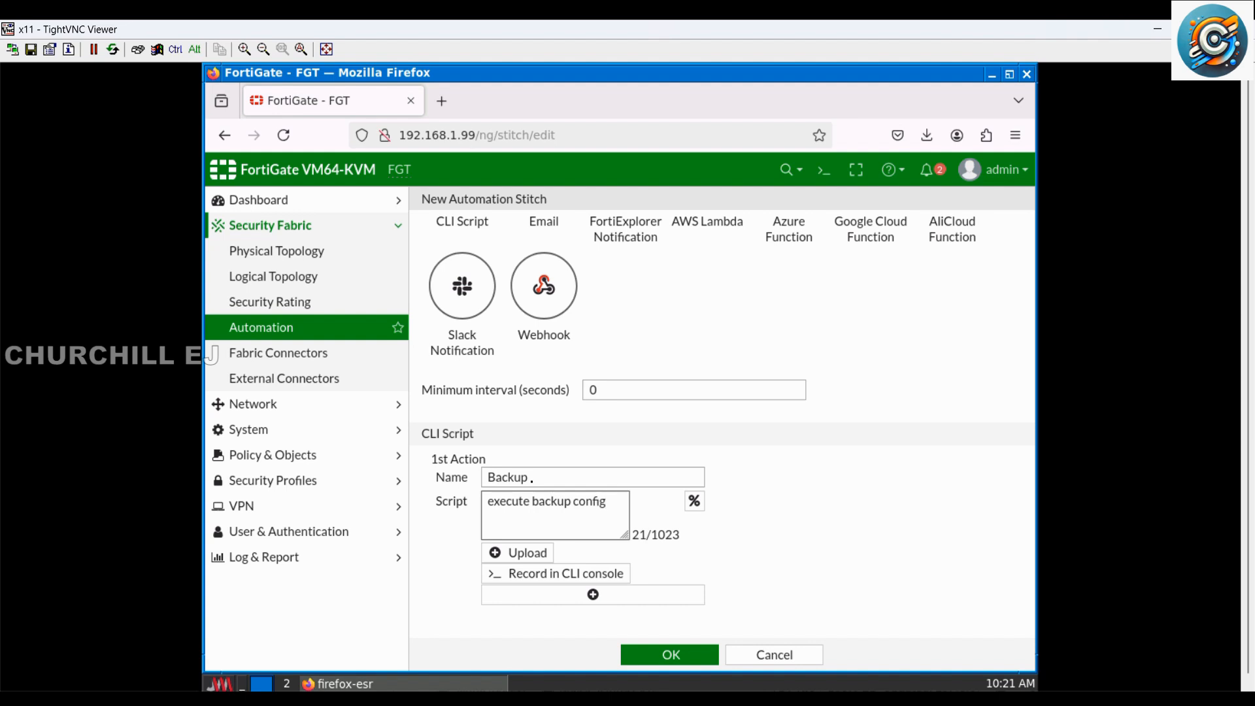
# Step: Extend the script command with the TFTP destination tftp FGT-Backup 192.168.199
pyautogui.press('BackSpace')
pyautogui.write('g tftpFGT')
pyautogui.press('BackSpace')
pyautogui.press('BackSpace')
pyautogui.press('BackSpace')
pyautogui.press('BackSpace')
pyautogui.press('BackSpace')
pyautogui.write('p FGT-Backup 192.168.199')
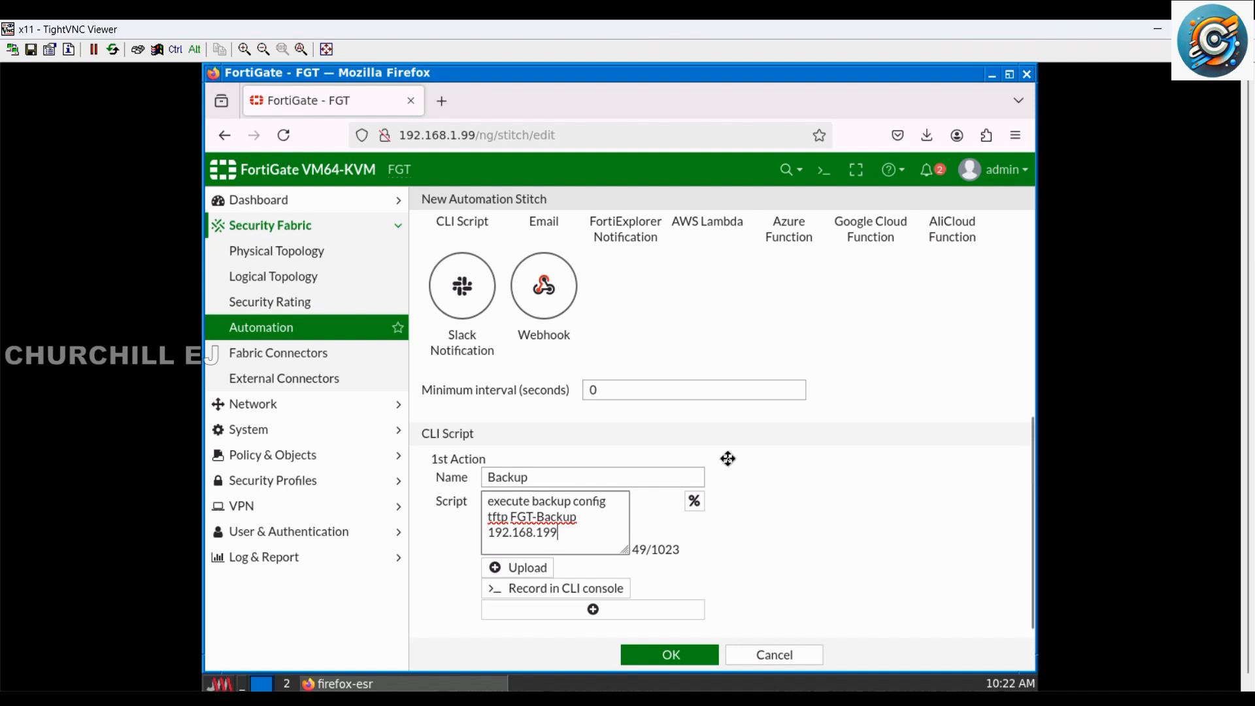
# Step: Correct the TFTP server address in the script to 192.168.1.99 and save the automation stitch
pyautogui.scroll(-1, 736, 542)
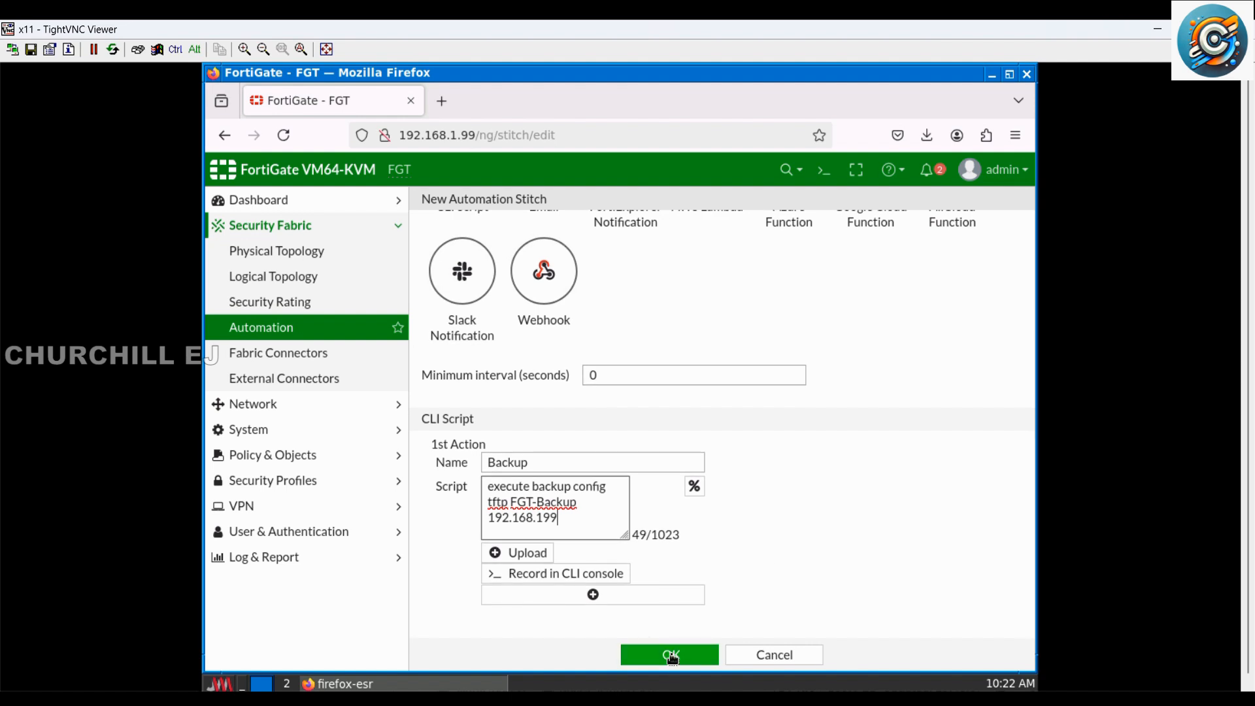
pyautogui.click(545, 520)
pyautogui.write('.')
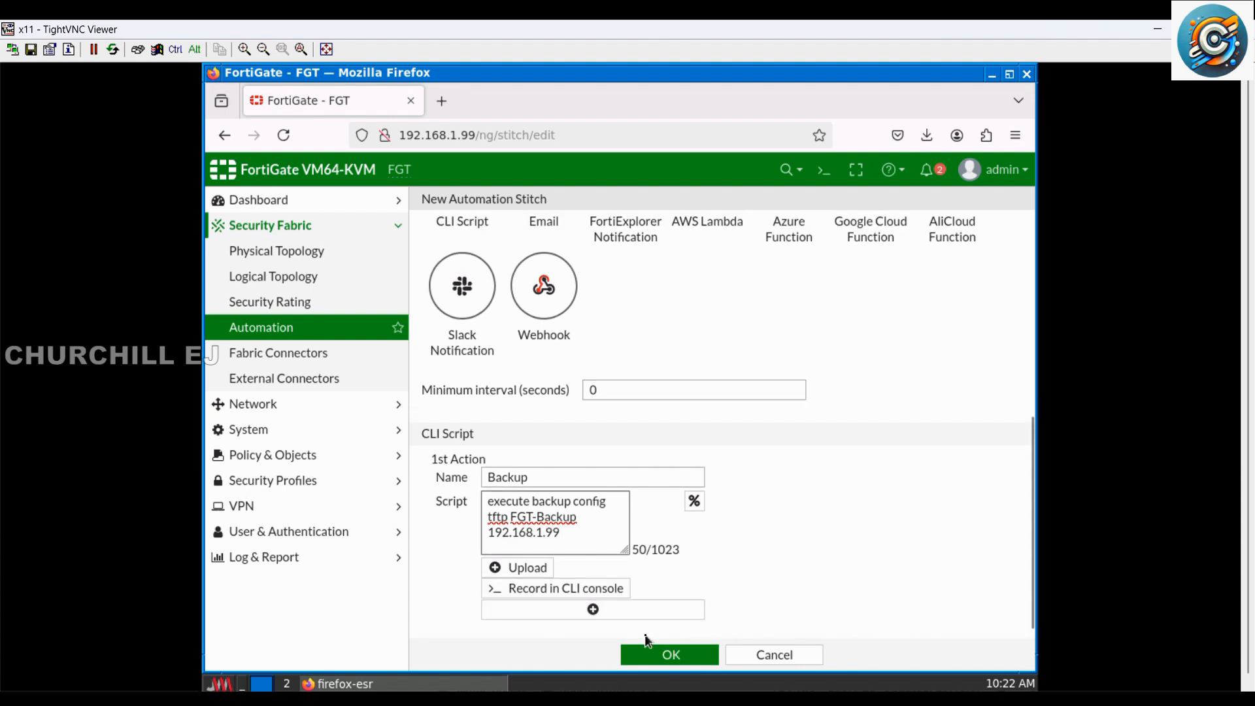
pyautogui.click(661, 653)
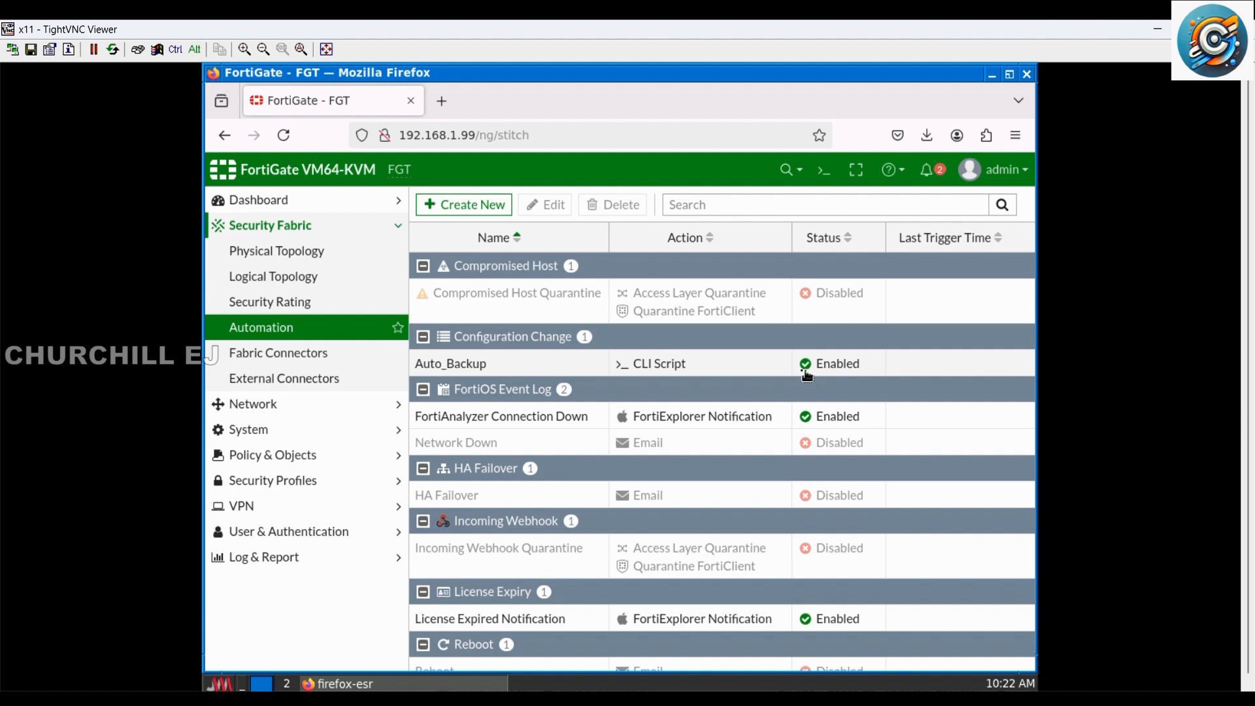
# Step: Run a test of the Auto_Backup automation stitch from the stitch list
pyautogui.click(287, 406)
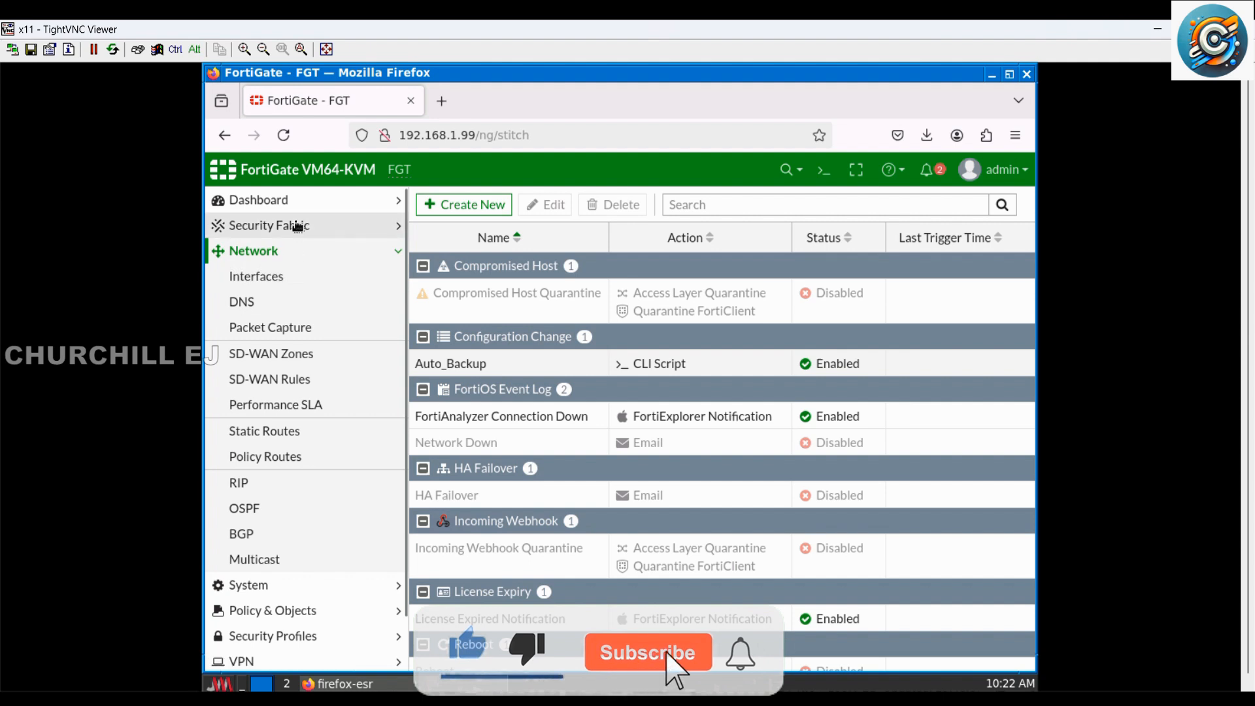
pyautogui.click(297, 226)
pyautogui.rightClick(497, 362)
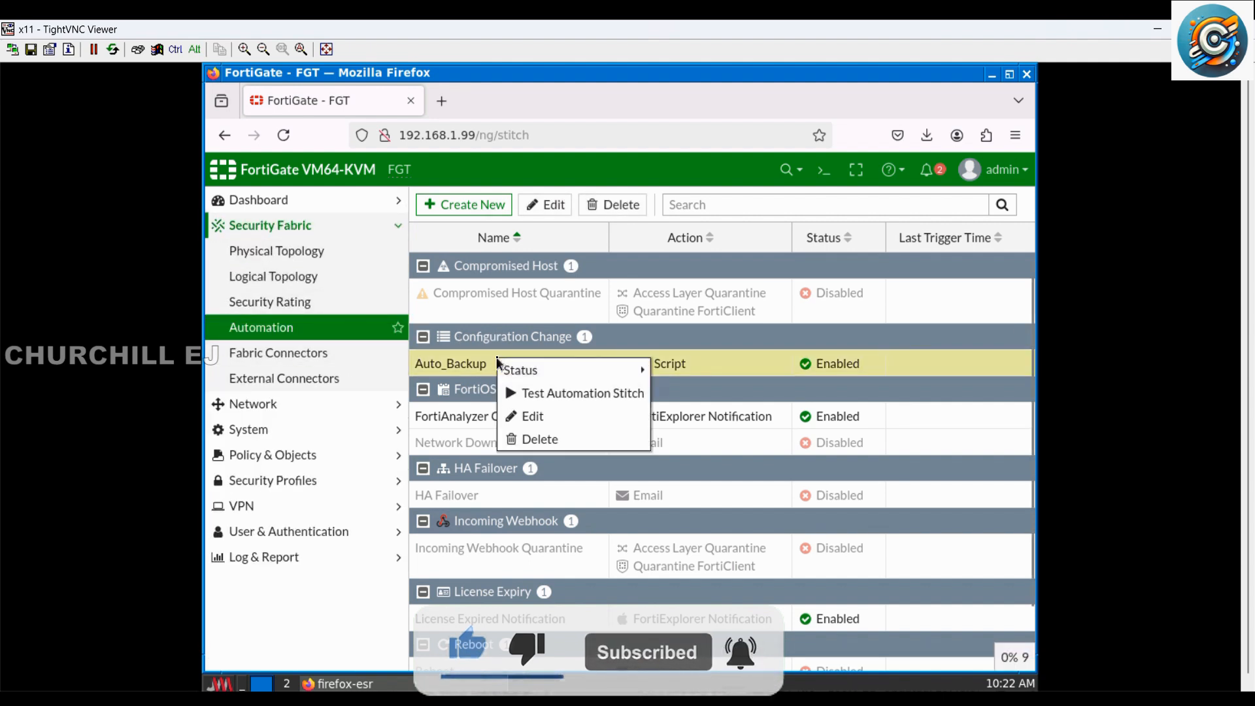
pyautogui.click(551, 393)
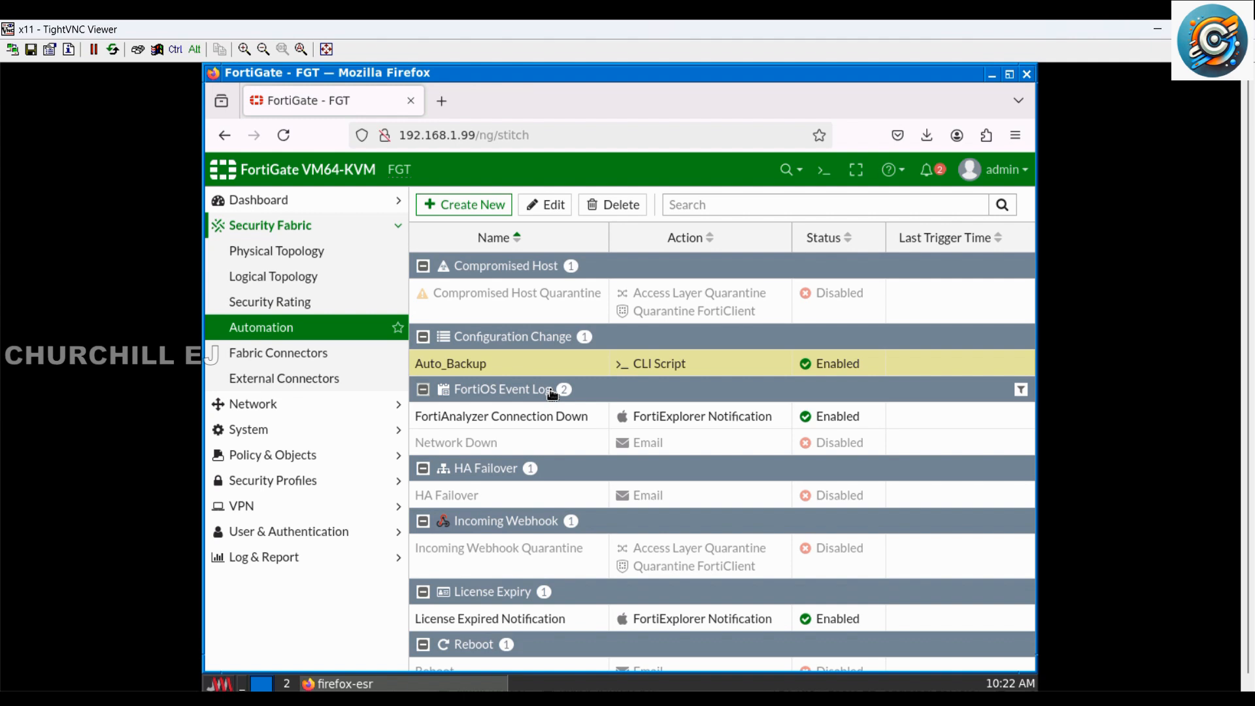
# Step: Append -%%date%% to the FGT-Backup file name in the Auto_Backup script, keep a space before the server address, and save the stitch
pyautogui.click(574, 301)
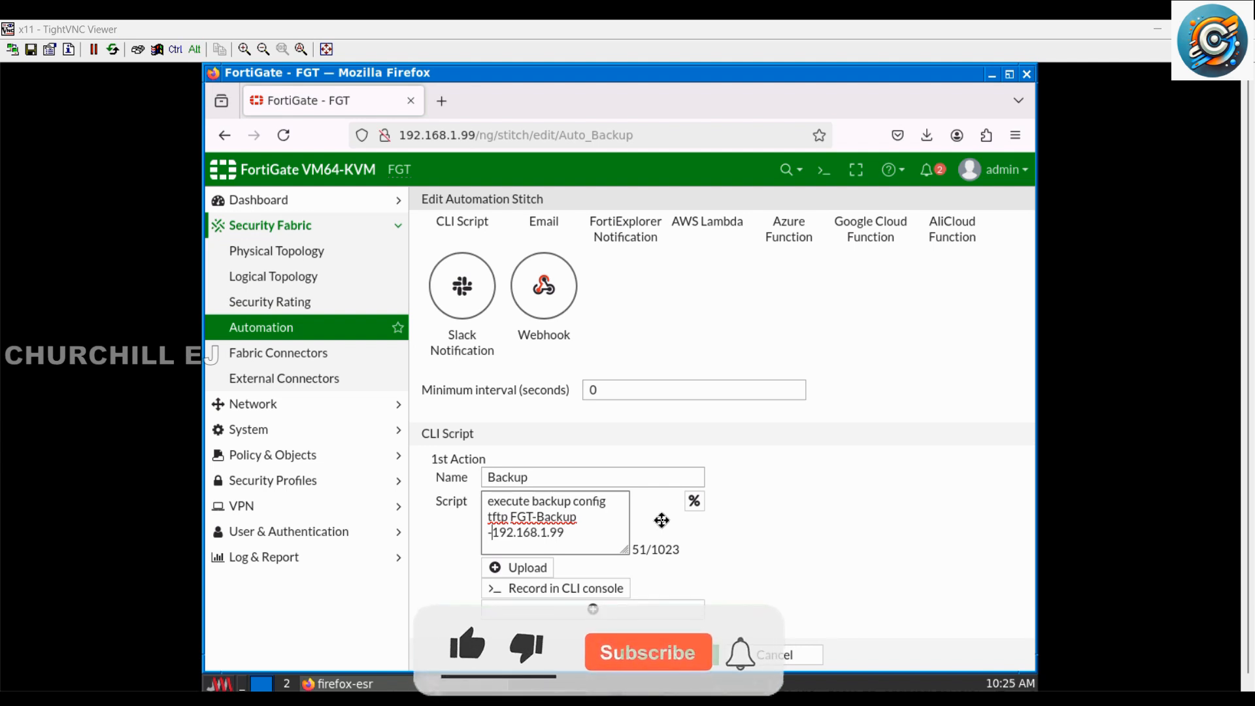
pyautogui.press('BackSpace')
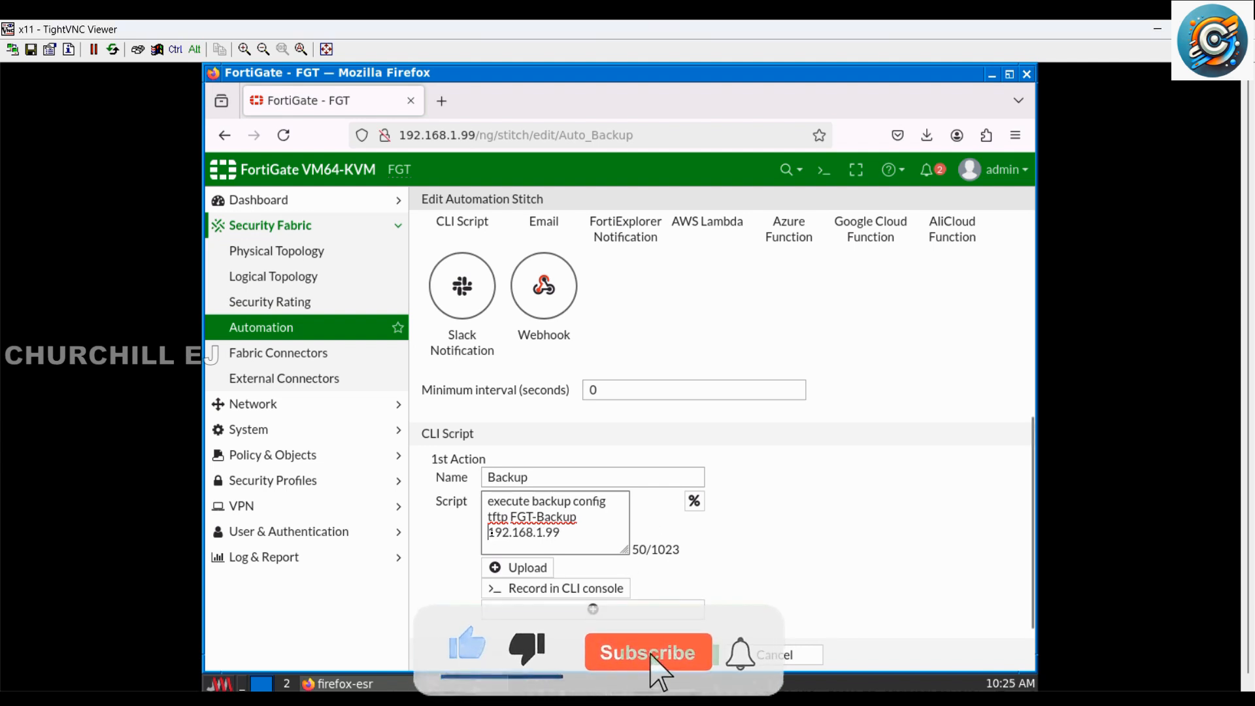
pyautogui.press('BackSpace')
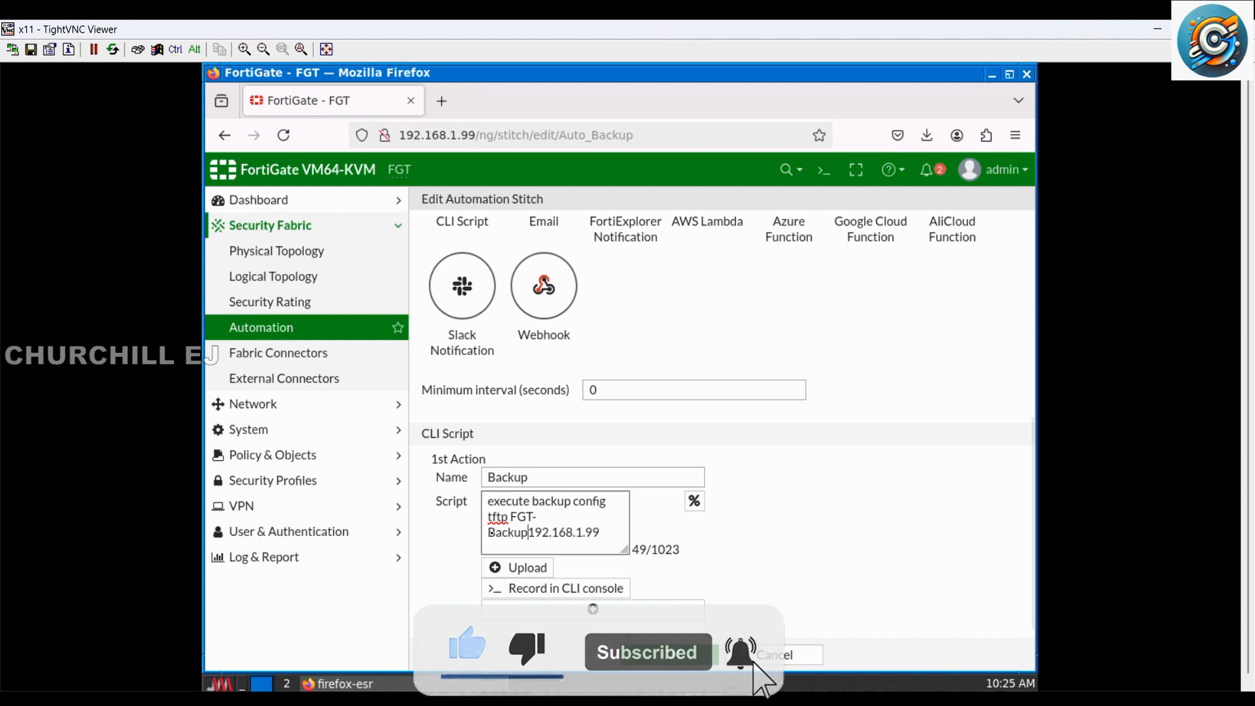
pyautogui.write('-')
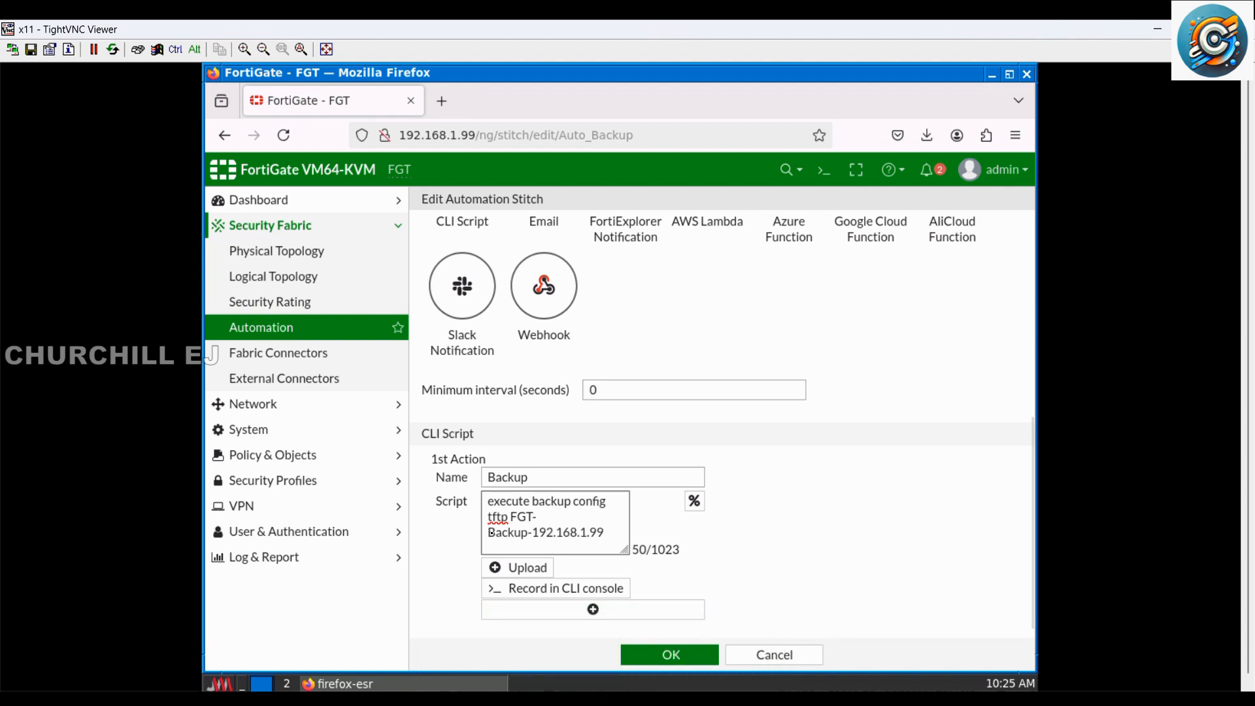
pyautogui.write('%%')
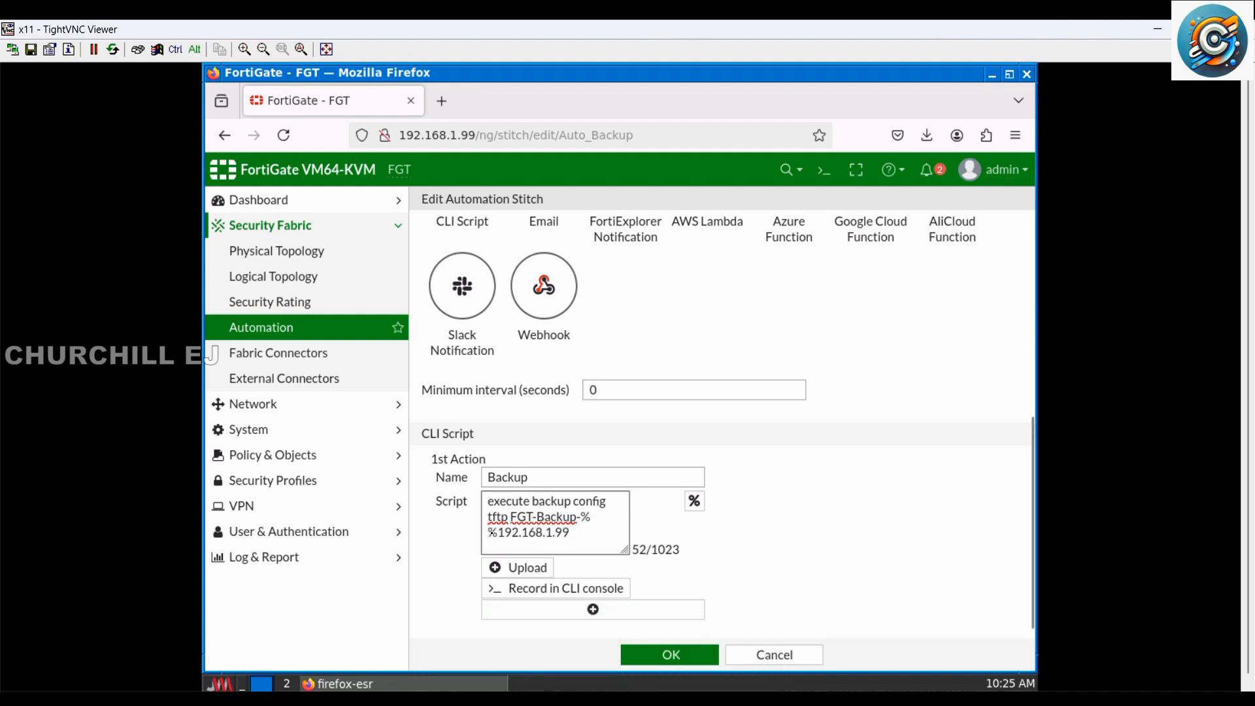
pyautogui.write('date')
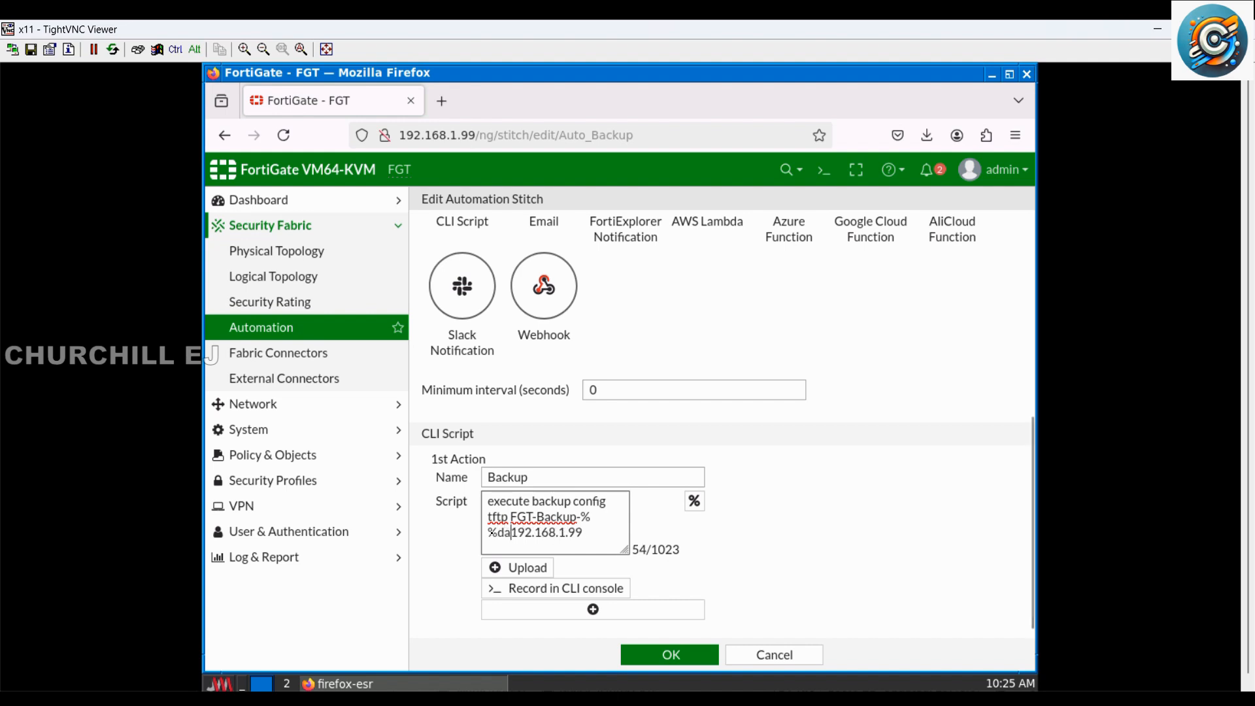
pyautogui.write('%%')
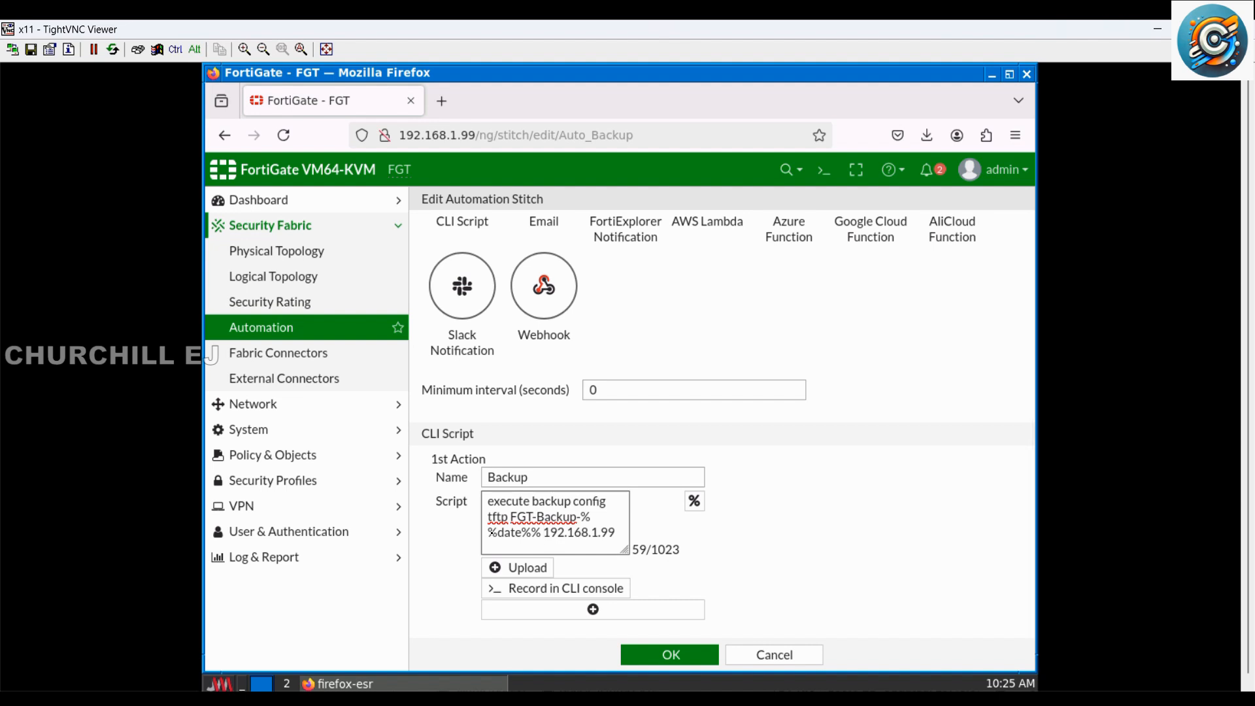
pyautogui.click(670, 656)
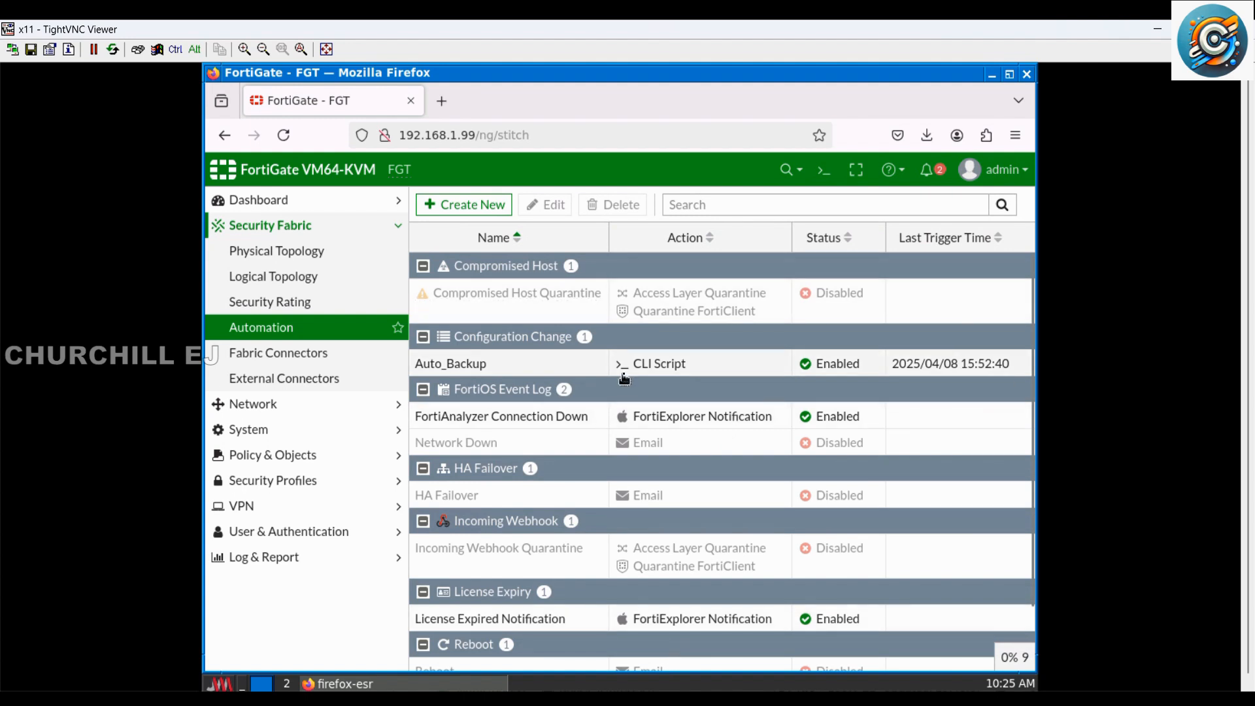
# Step: Test the edited Auto_Backup stitch and check the port3 address alert in the notifications, returning to the stitch list
pyautogui.rightClick(492, 366)
pyautogui.click(513, 400)
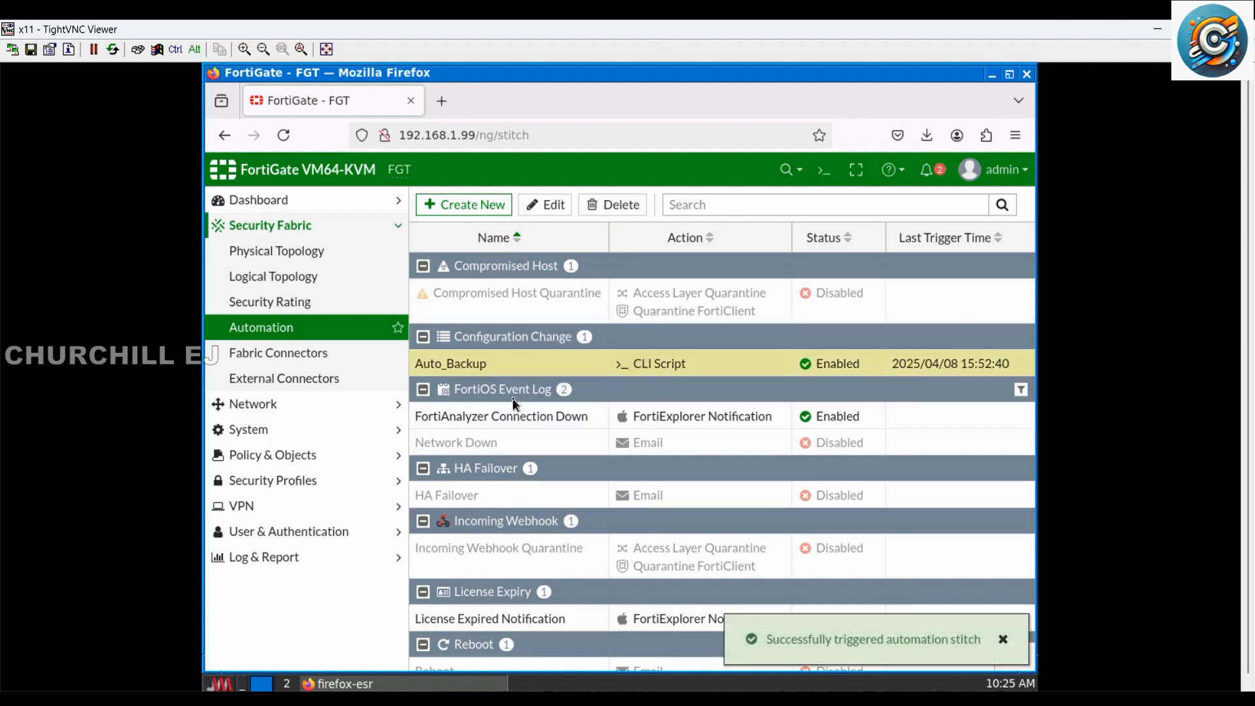
pyautogui.click(923, 173)
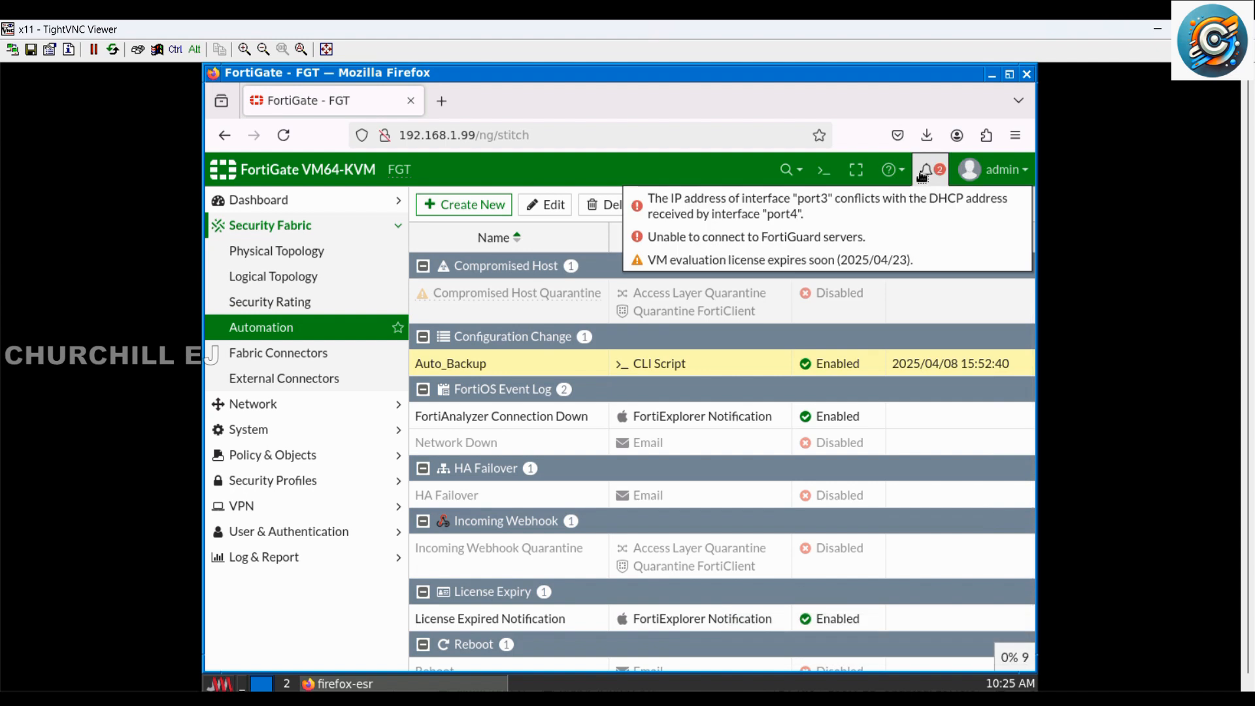
pyautogui.click(866, 213)
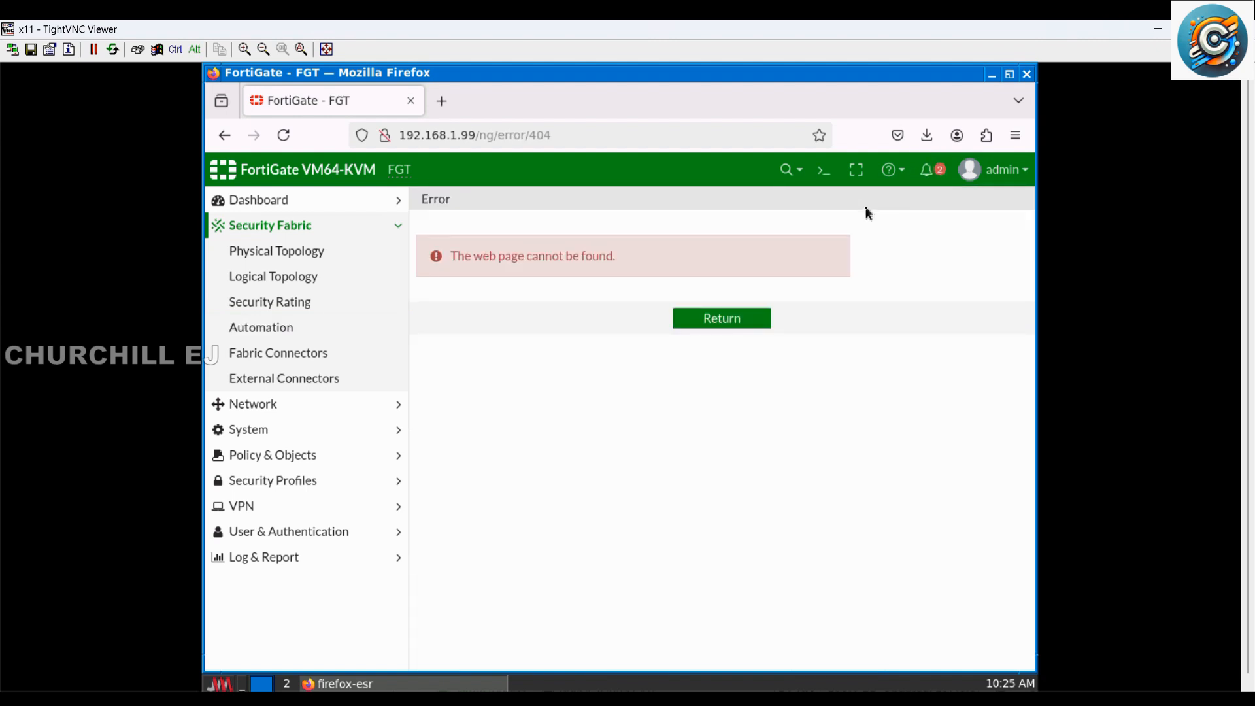
pyautogui.click(719, 320)
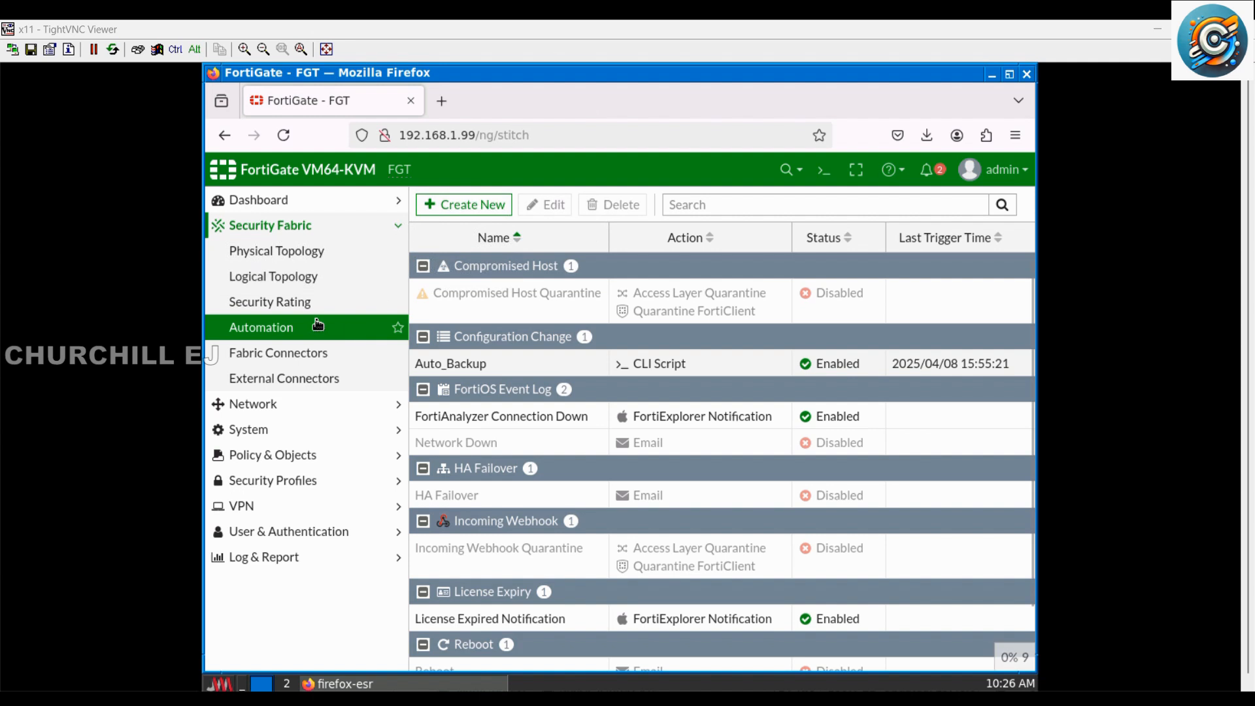
# Step: Start a new firewall address object and name it FW_IP
pyautogui.click(266, 200)
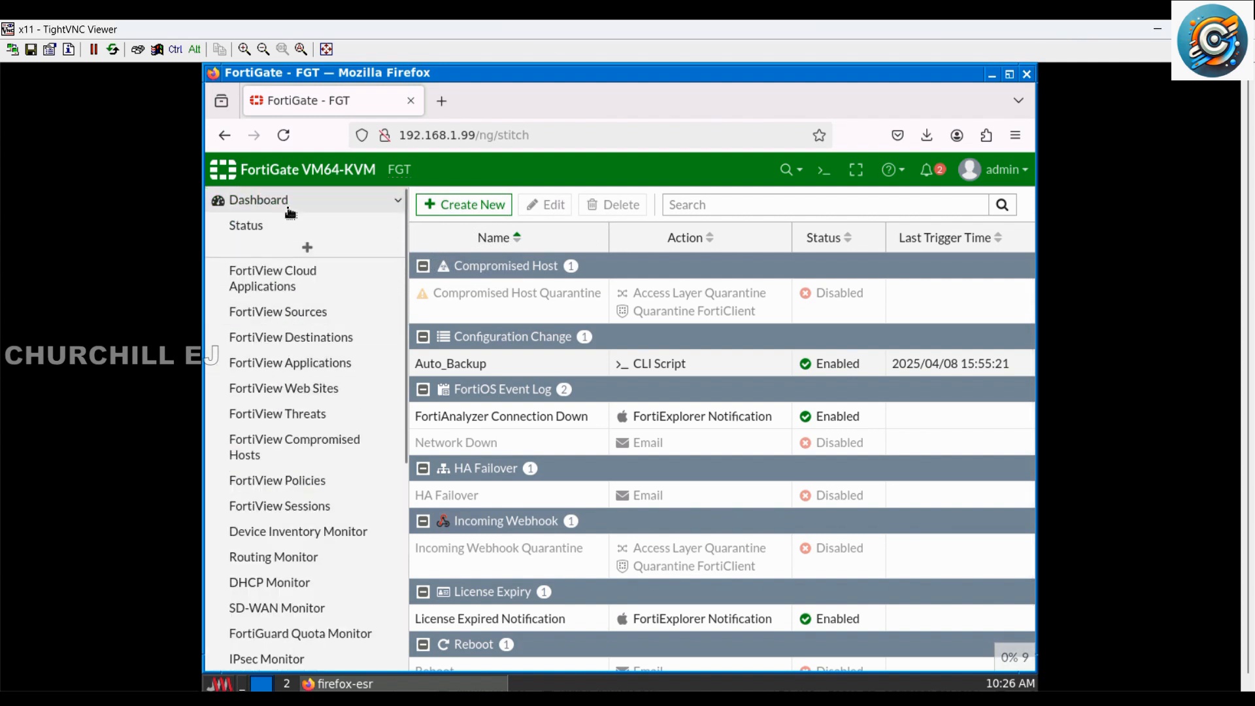
pyautogui.click(262, 200)
pyautogui.click(295, 306)
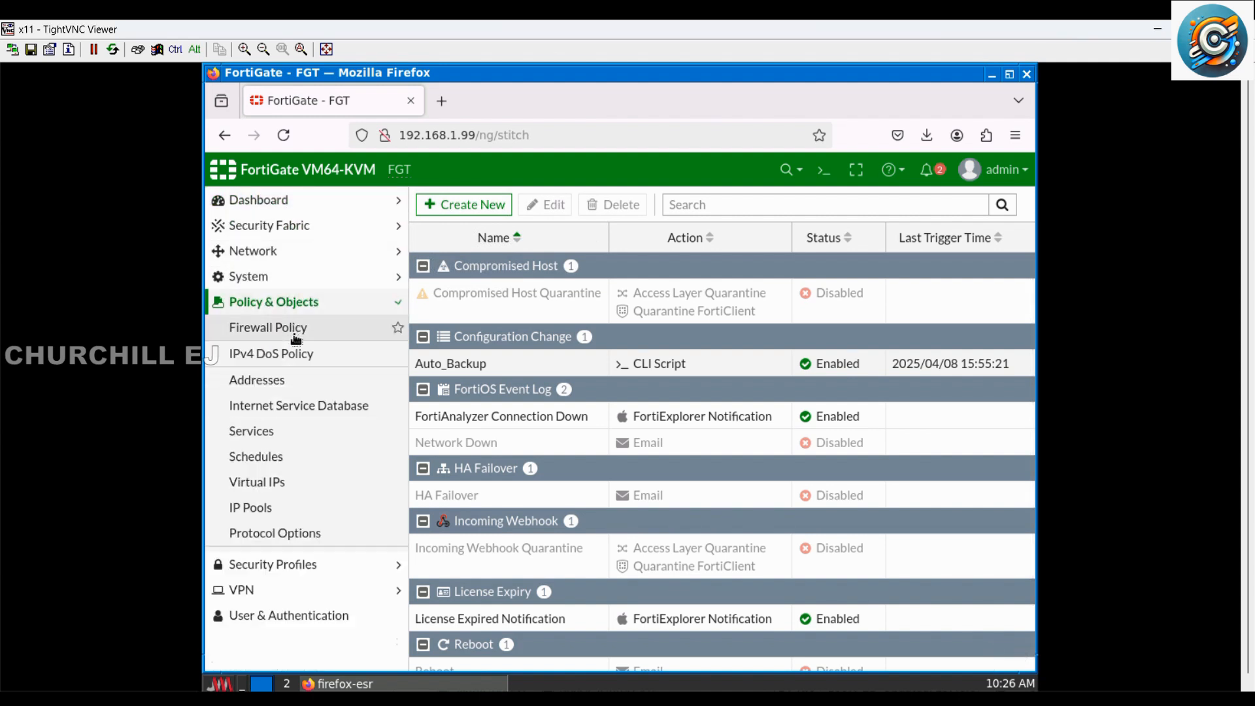
pyautogui.click(291, 385)
pyautogui.click(490, 205)
pyautogui.click(500, 229)
pyautogui.click(634, 240)
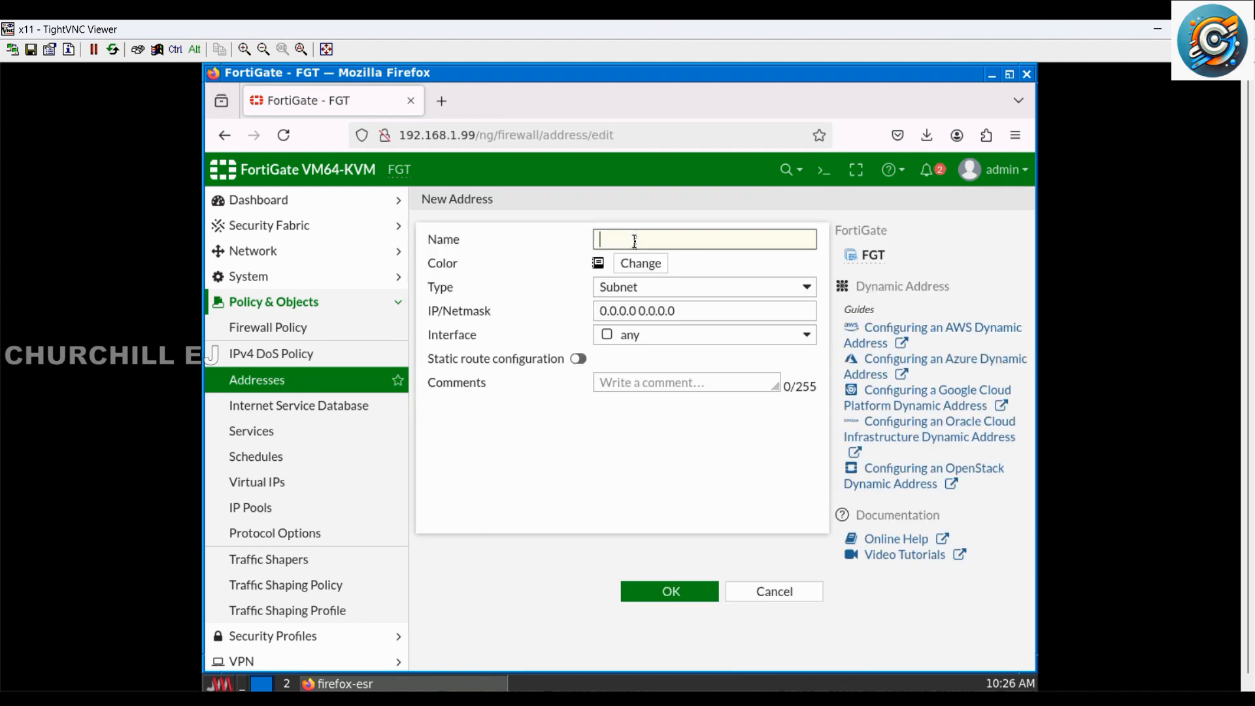
pyautogui.write('FW_IP')
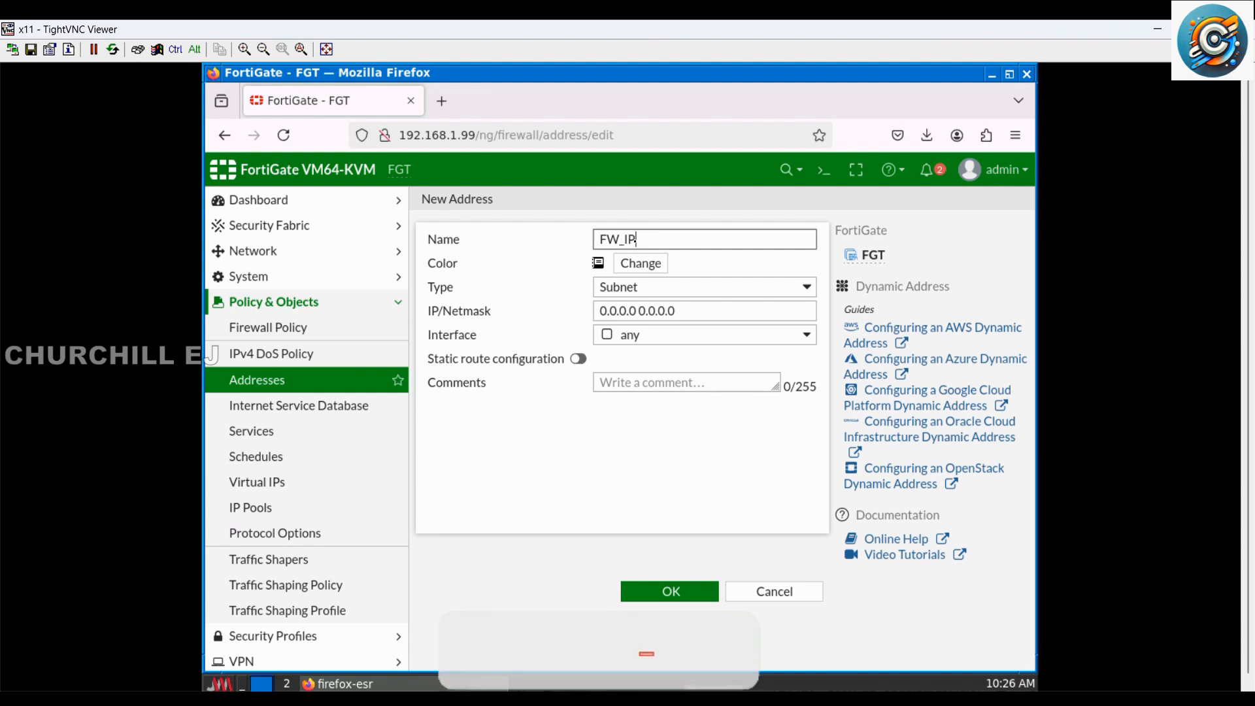
# Step: Set the FW_IP address to 192.168.1.99/32 on interface LAN1 (port1) and save it
pyautogui.tripleClick(686, 309)
pyautogui.write('192.16')
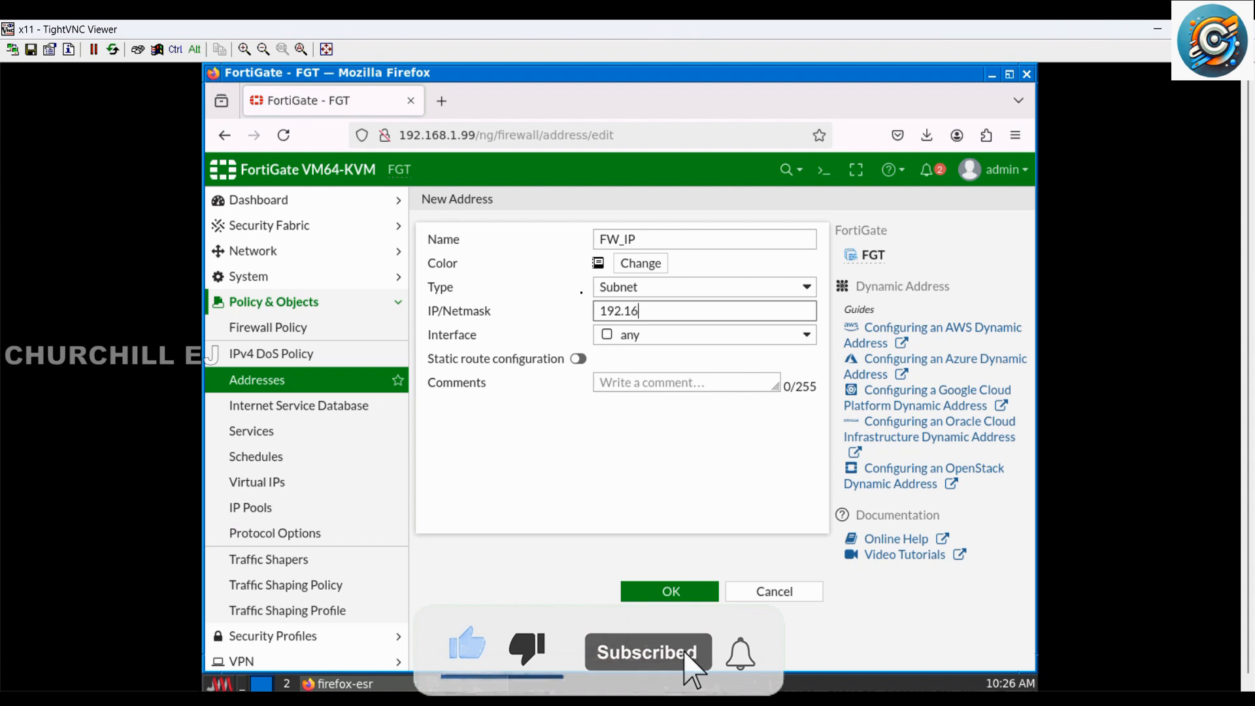
pyautogui.write('8.1.')
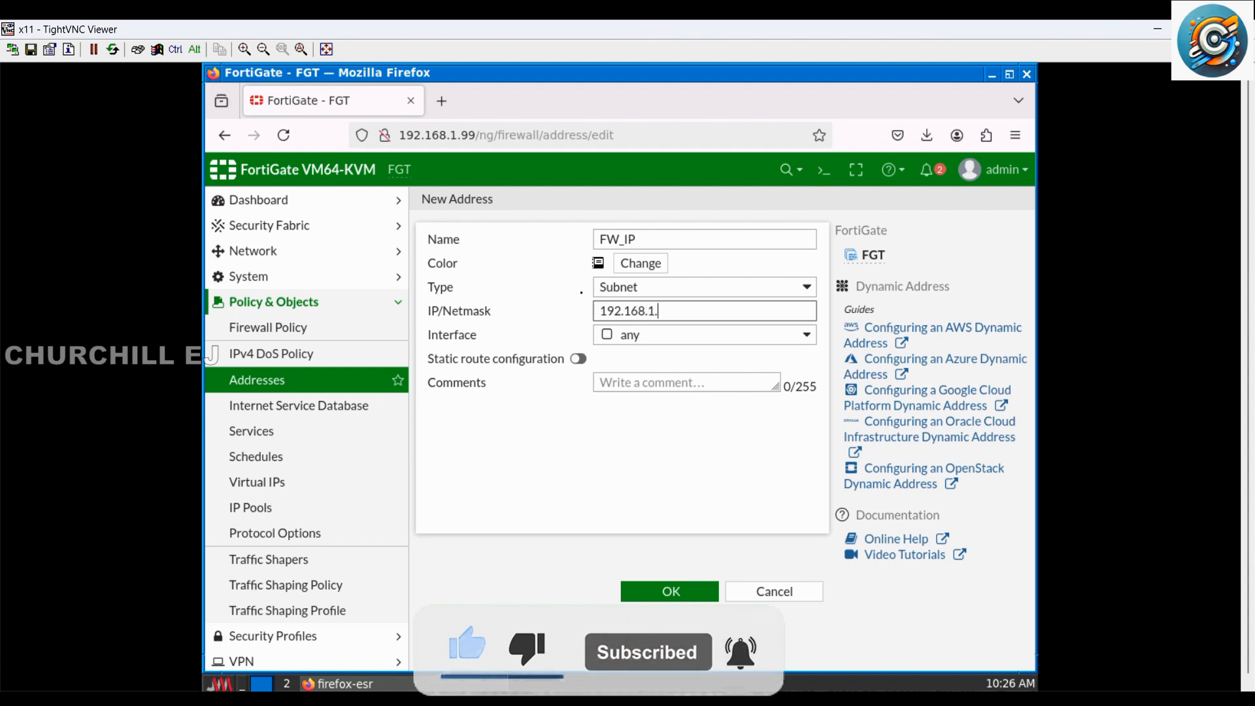
pyautogui.write('99/32')
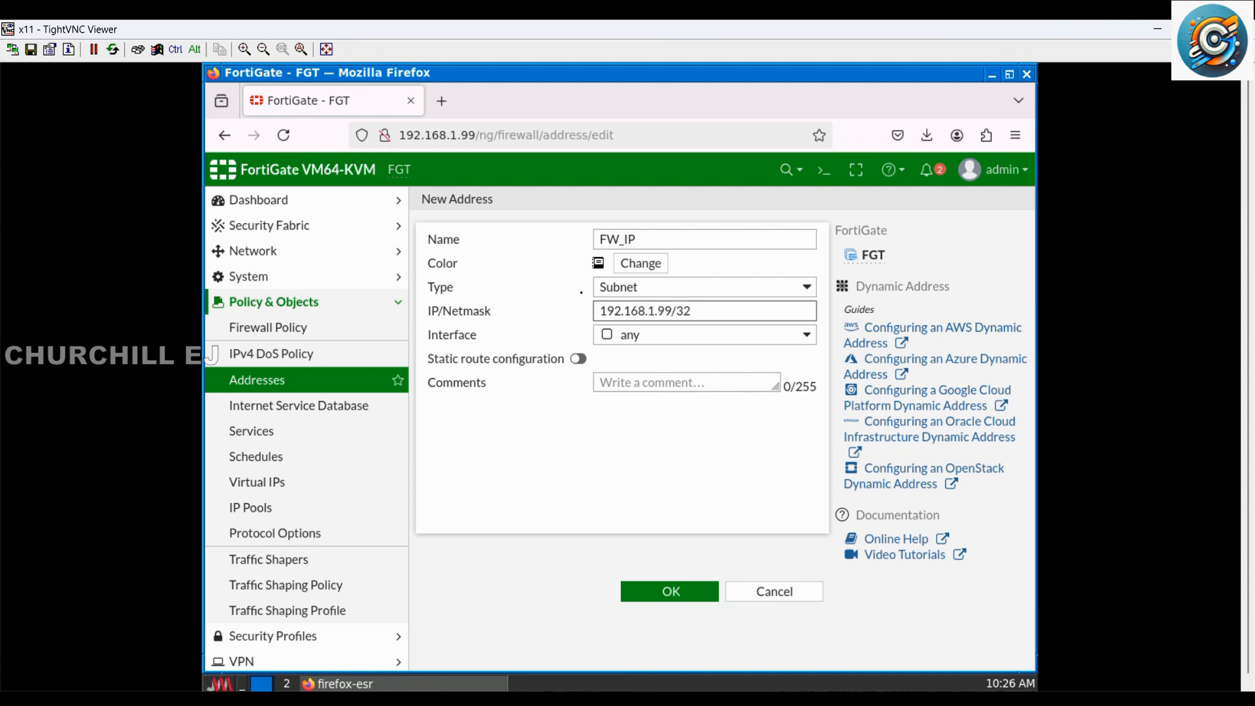
pyautogui.click(643, 334)
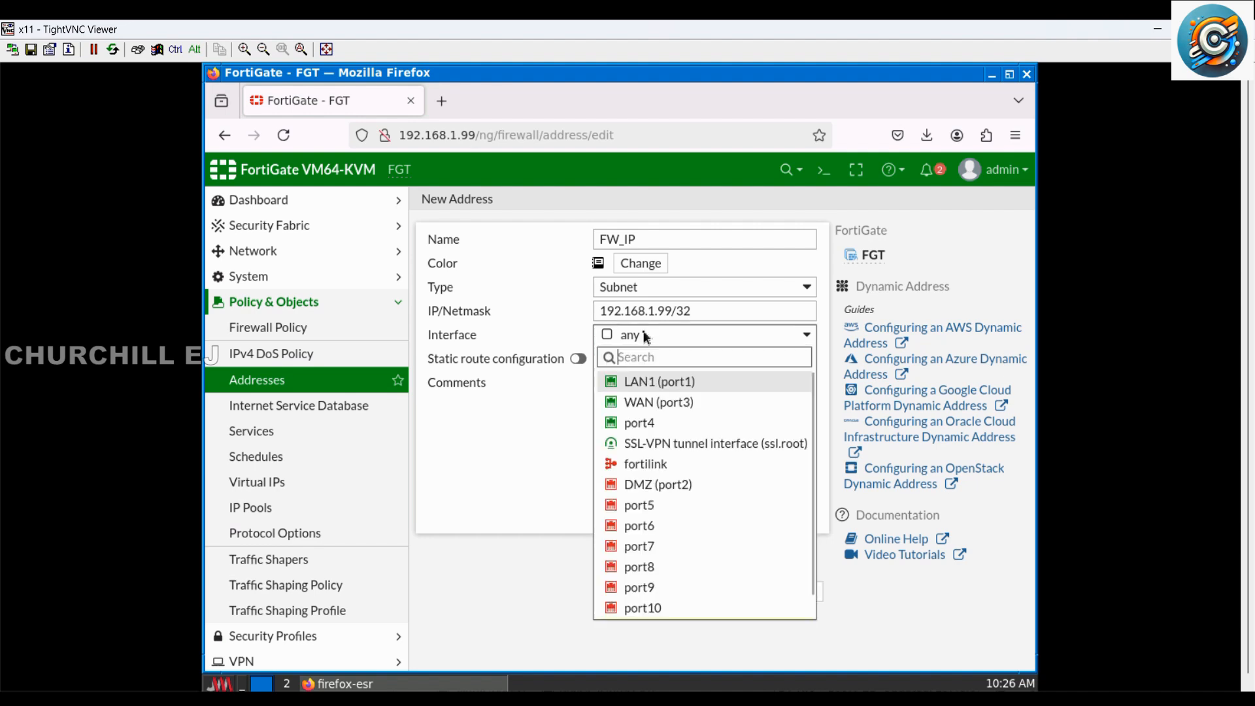
pyautogui.click(662, 385)
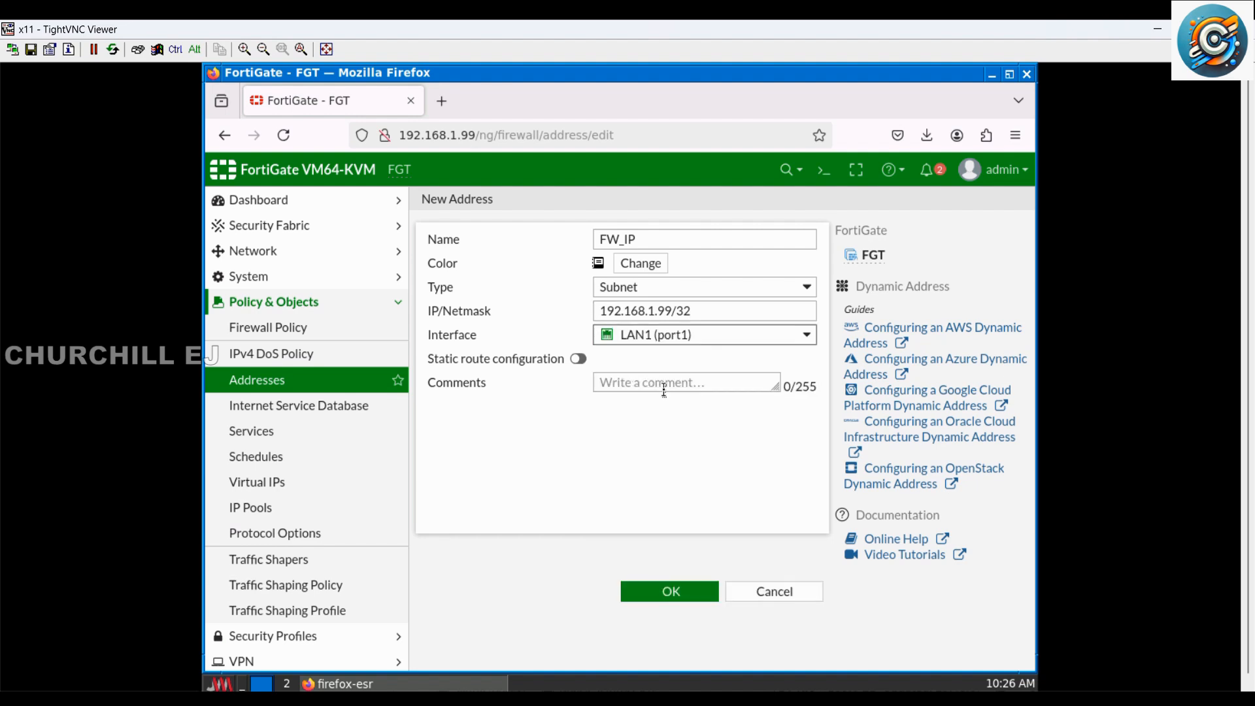
pyautogui.click(684, 595)
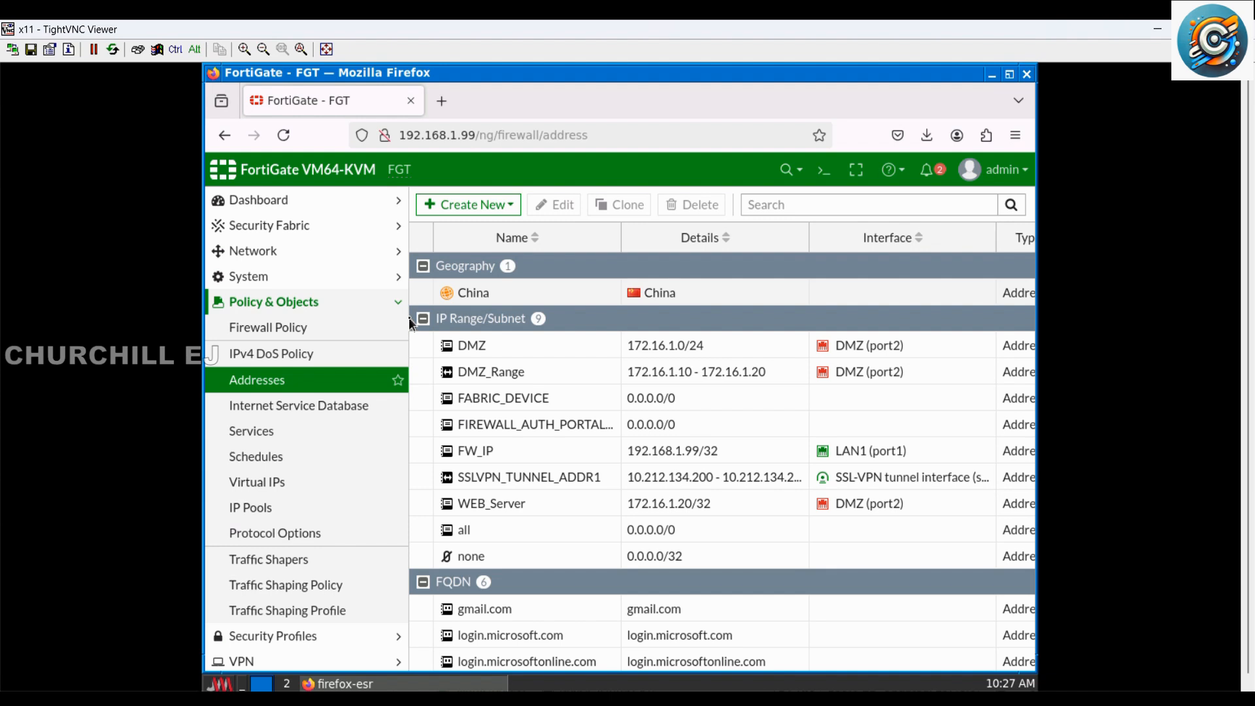
# Step: Change the host name to FGT-1 in the system settings and apply the change
pyautogui.click(252, 276)
pyautogui.click(312, 380)
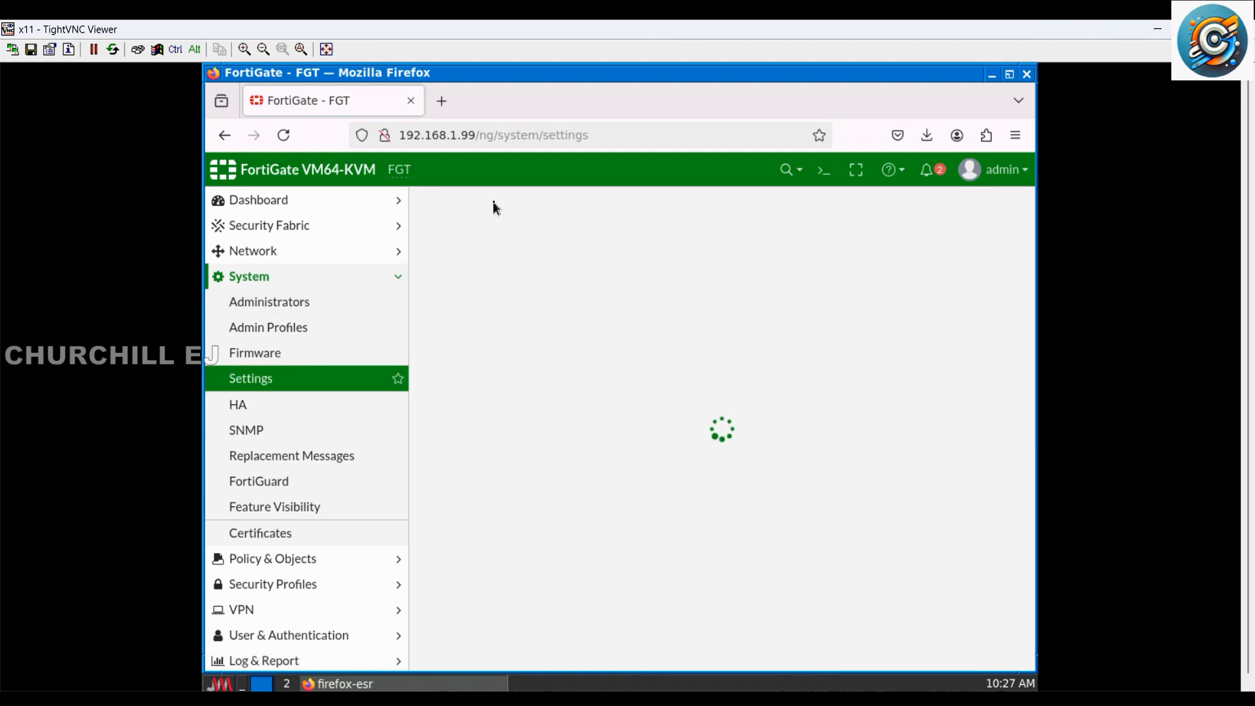
pyautogui.click(540, 242)
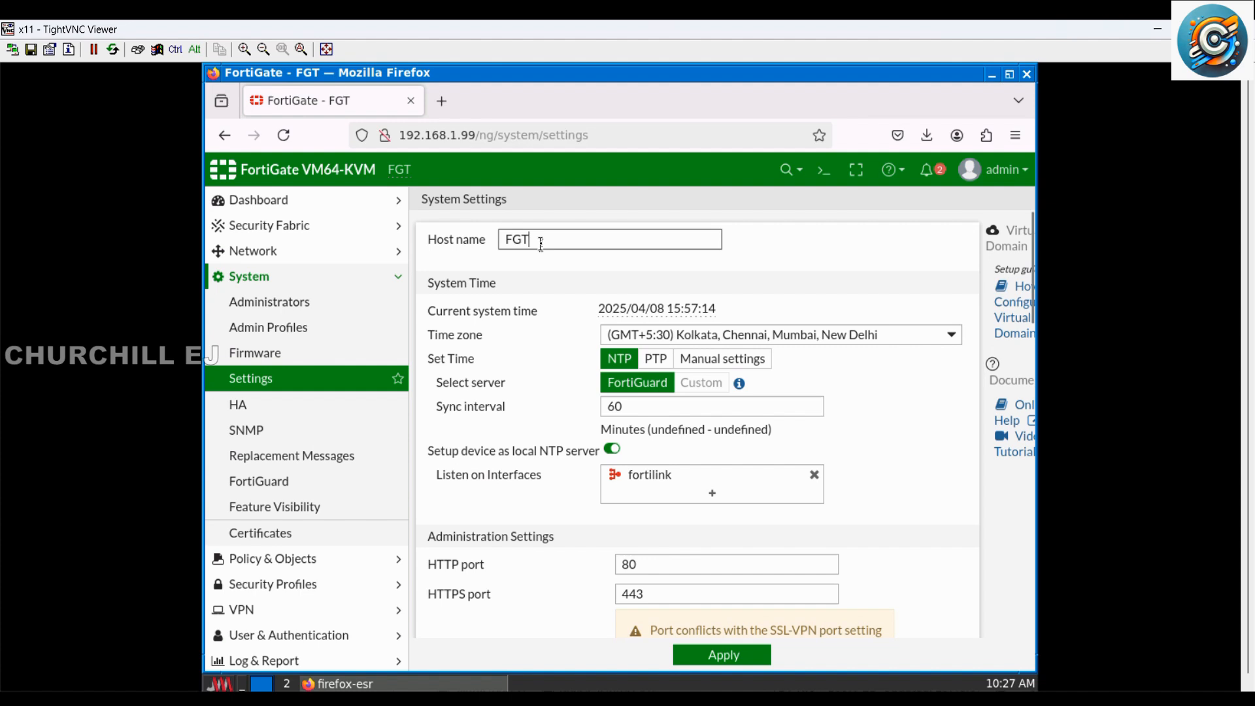
pyautogui.write('-1')
pyautogui.click(734, 656)
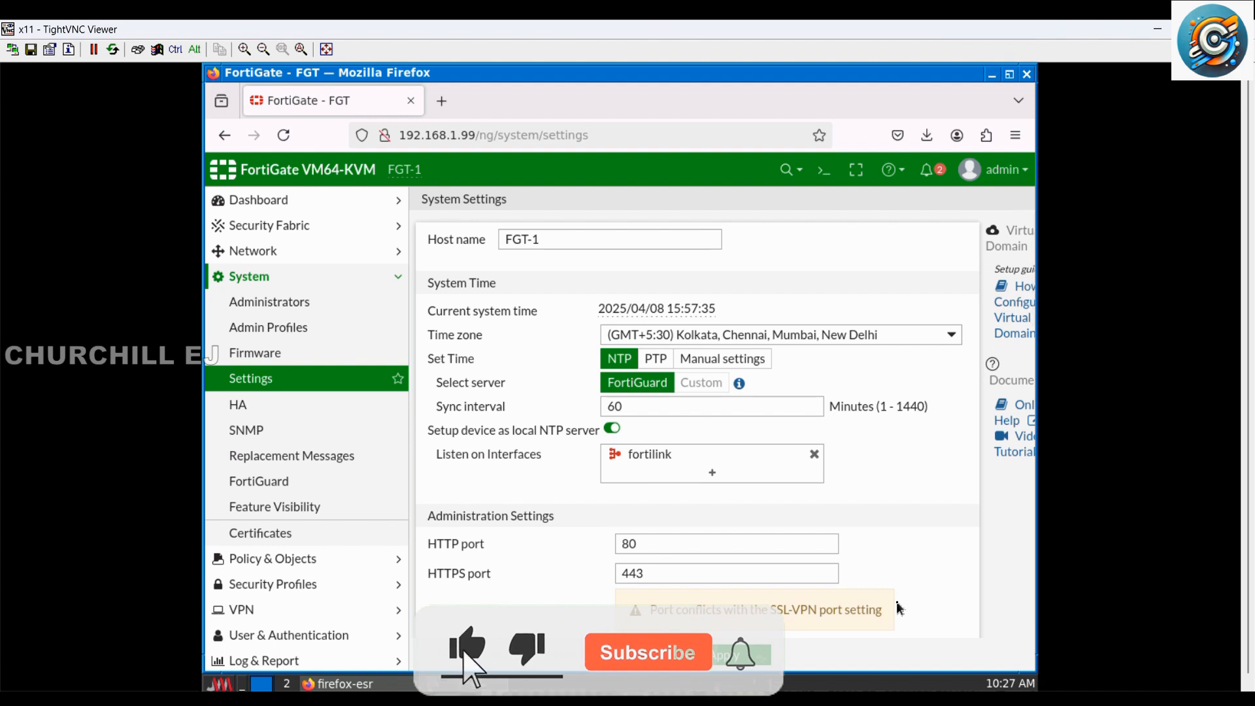
pyautogui.click(323, 278)
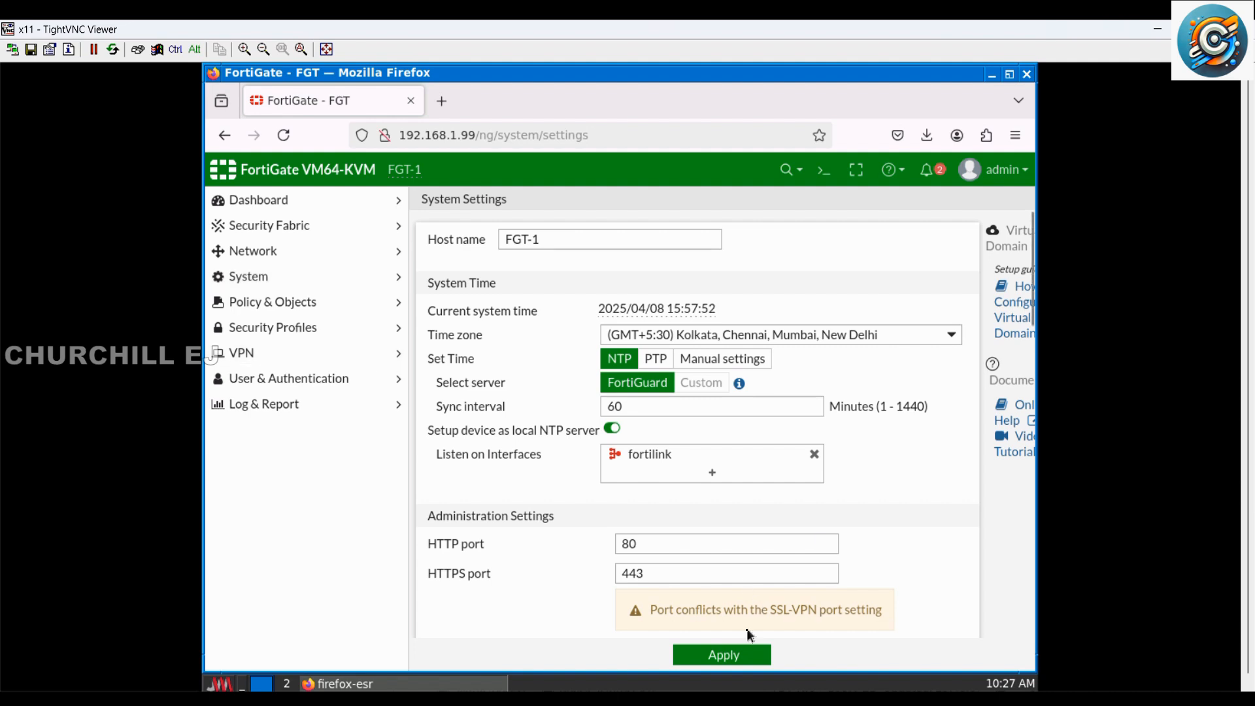
pyautogui.click(745, 654)
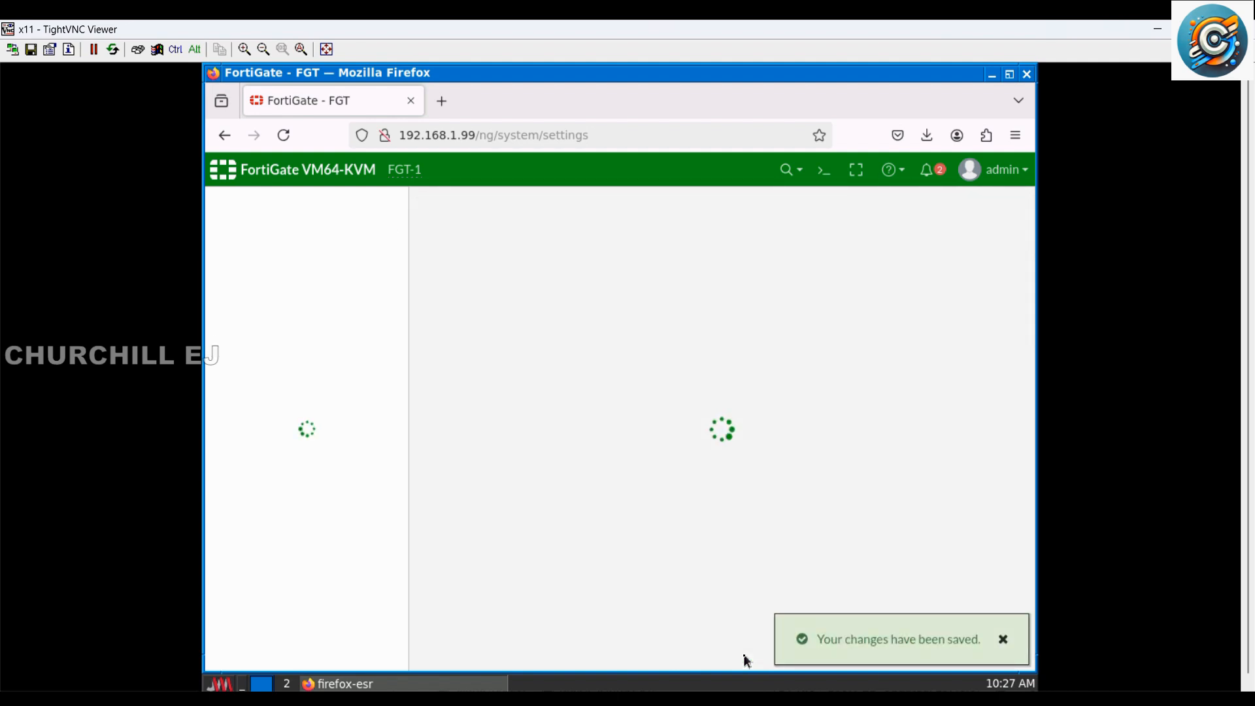
# Step: Check the Auto_Backup stitch's last trigger time in the Security Fabric automation list
pyautogui.click(314, 258)
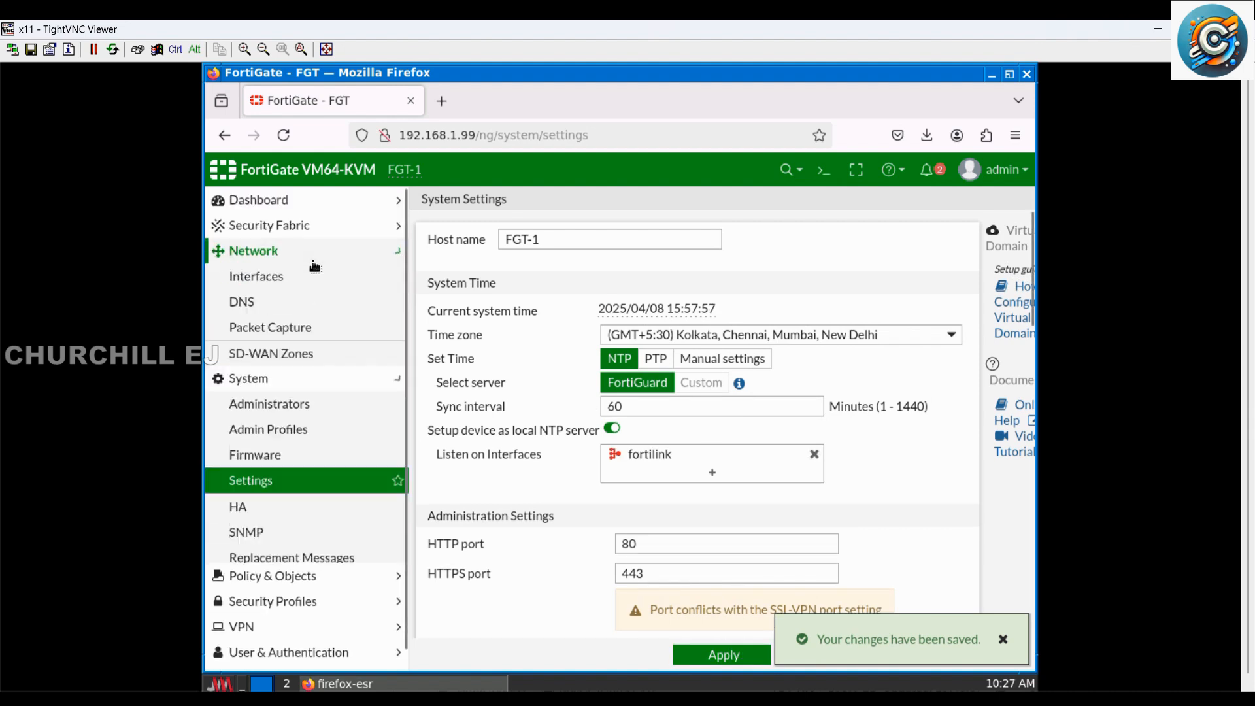
pyautogui.click(312, 258)
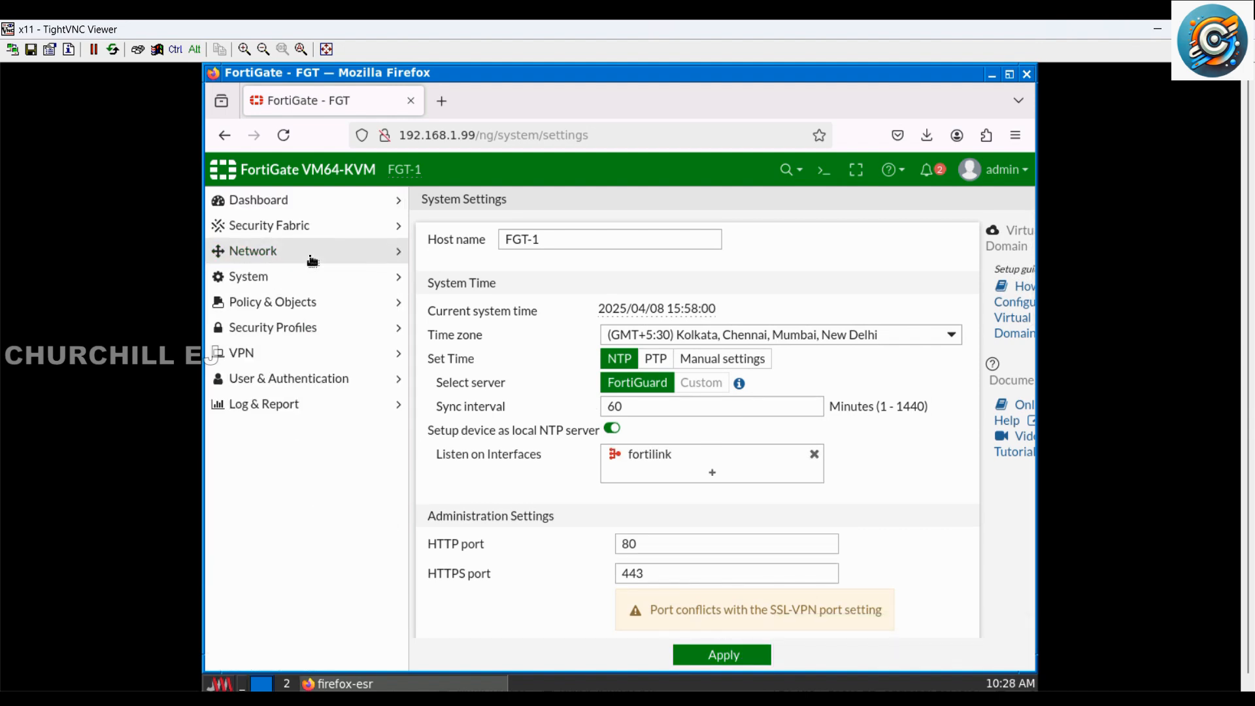
pyautogui.click(296, 230)
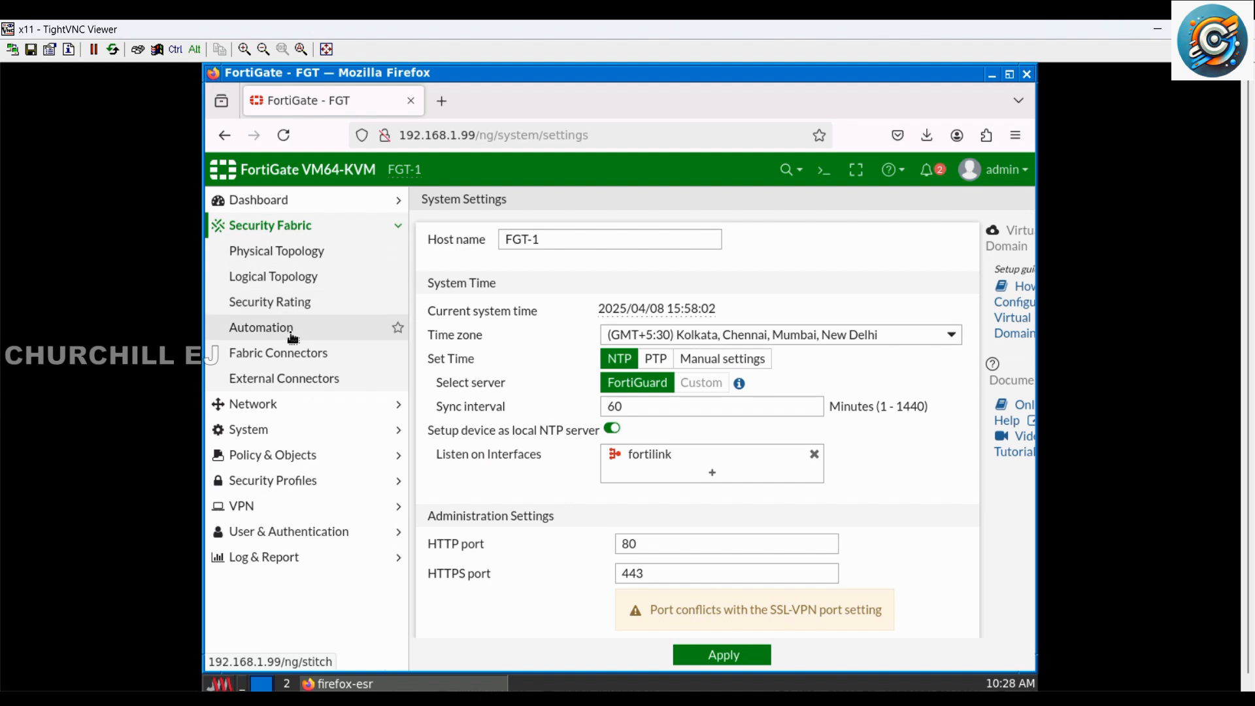
pyautogui.click(292, 328)
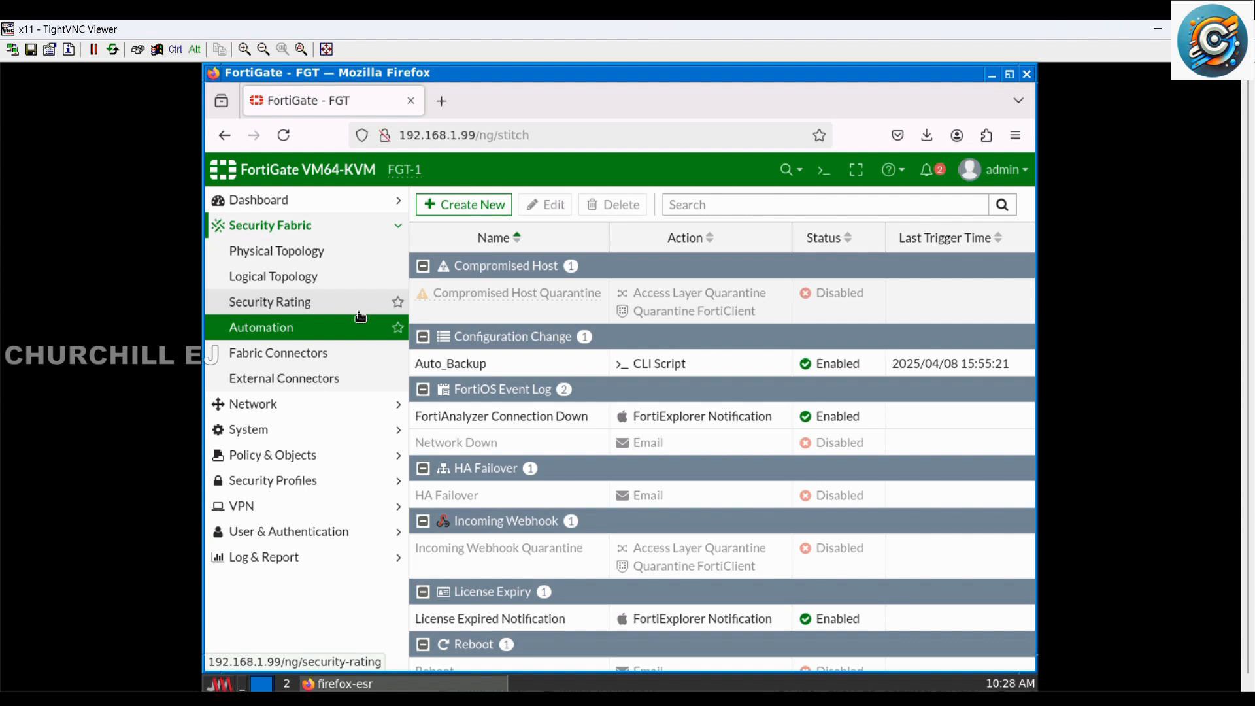
# Step: Review the System Events log for entries about the configuration change and the stitch
pyautogui.click(254, 557)
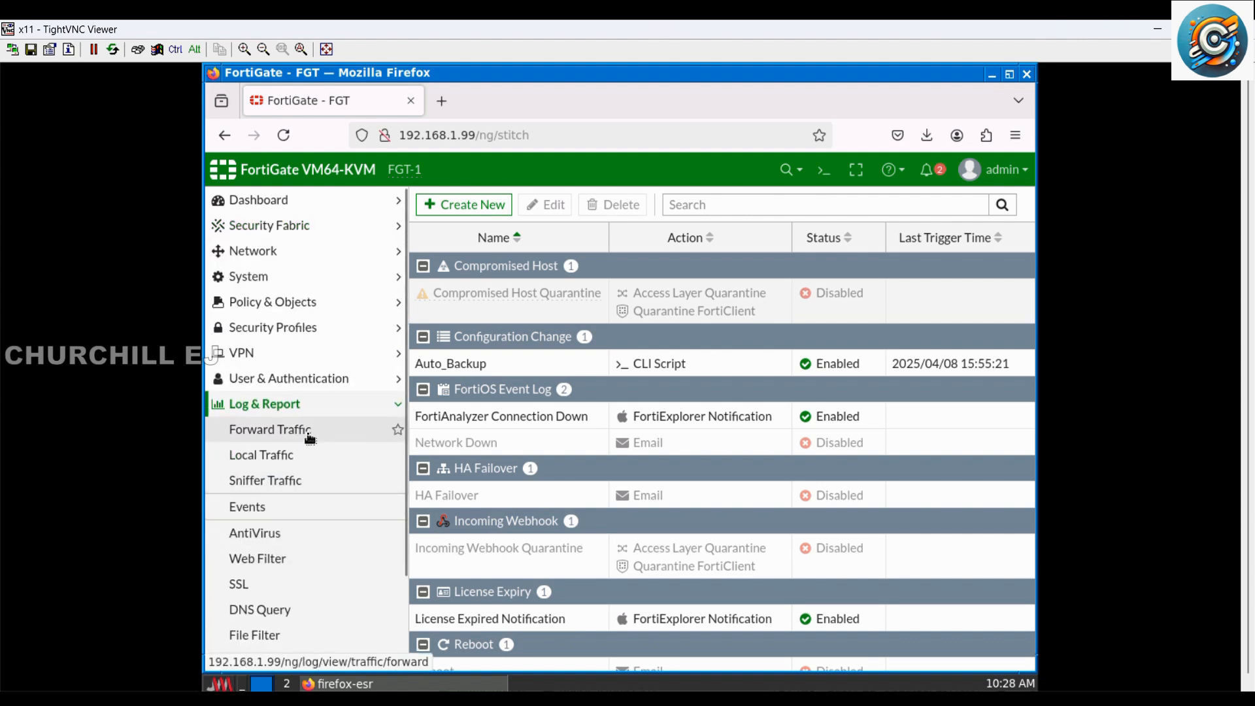
pyautogui.click(210, 511)
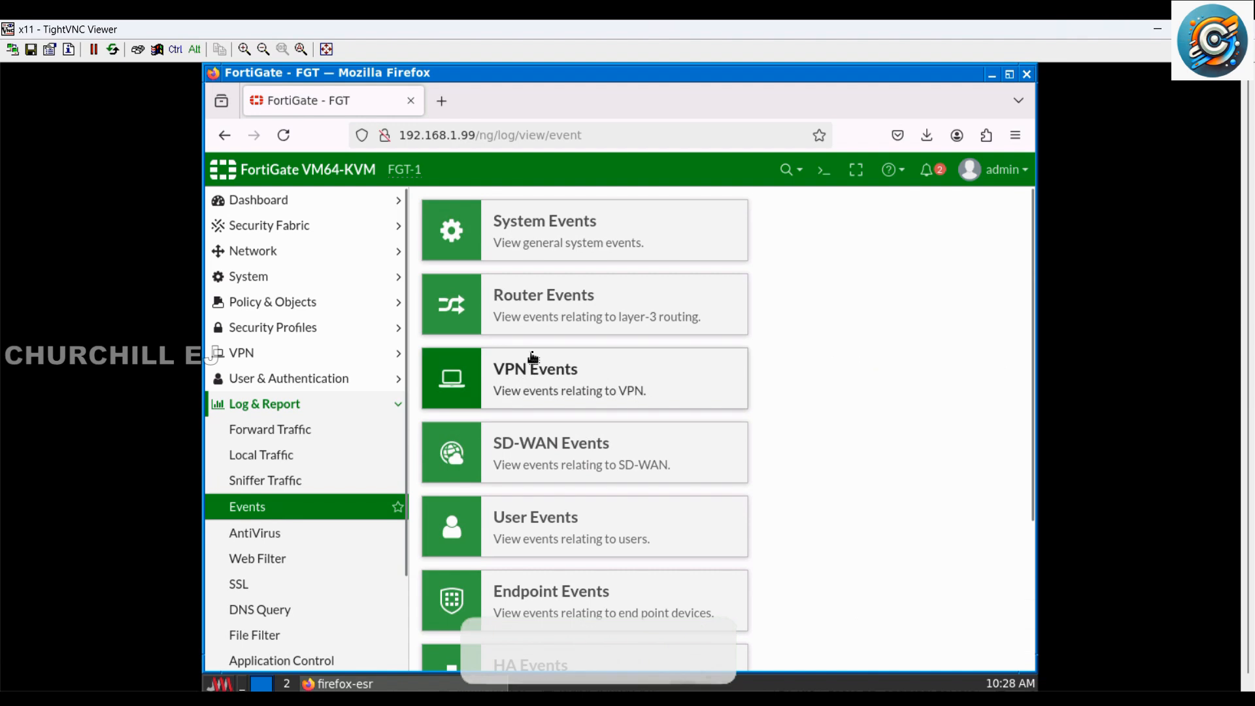
pyautogui.click(594, 241)
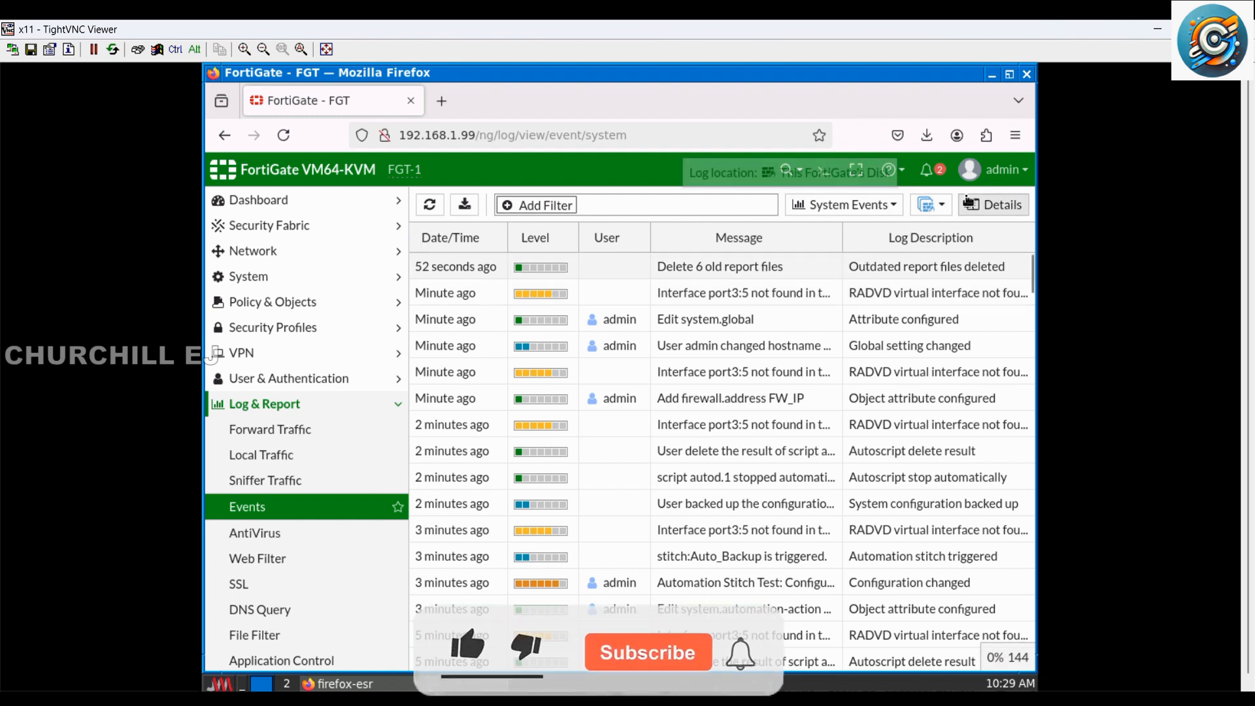
# Step: Log out of the FortiGate and sign back in with the administrator account
pyautogui.click(991, 171)
pyautogui.click(942, 333)
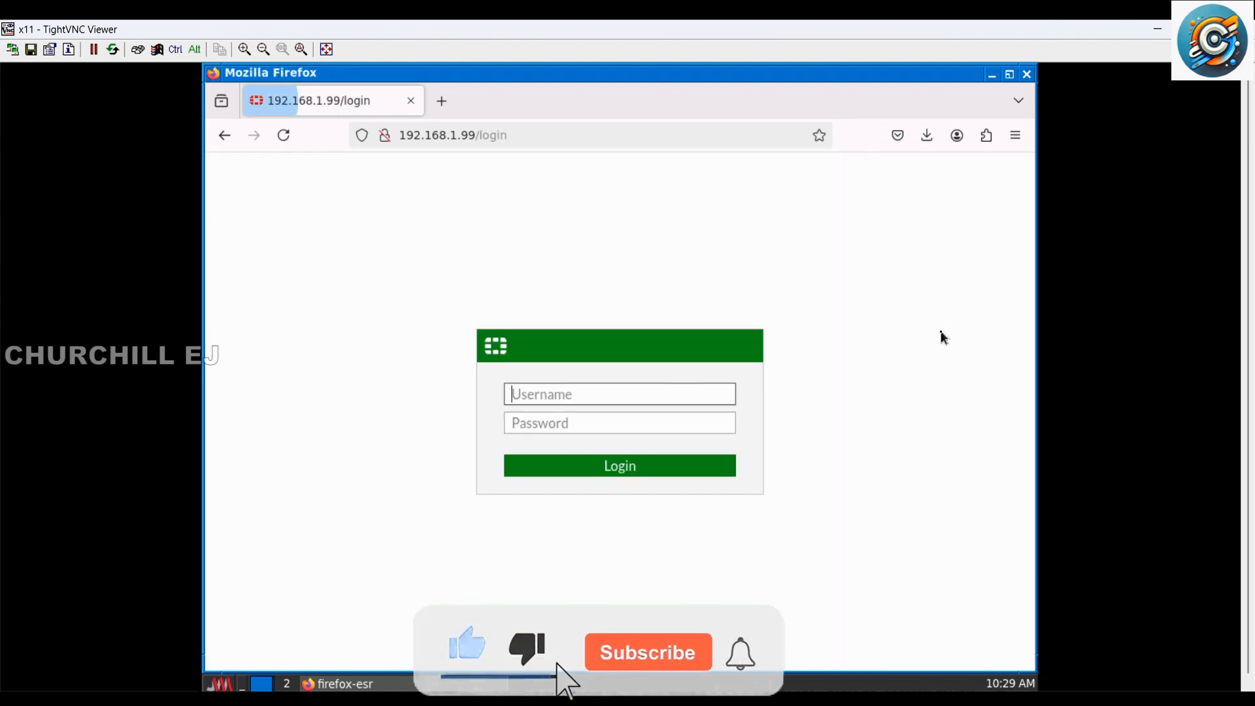
pyautogui.click(862, 333)
pyautogui.click(614, 396)
pyautogui.click(618, 476)
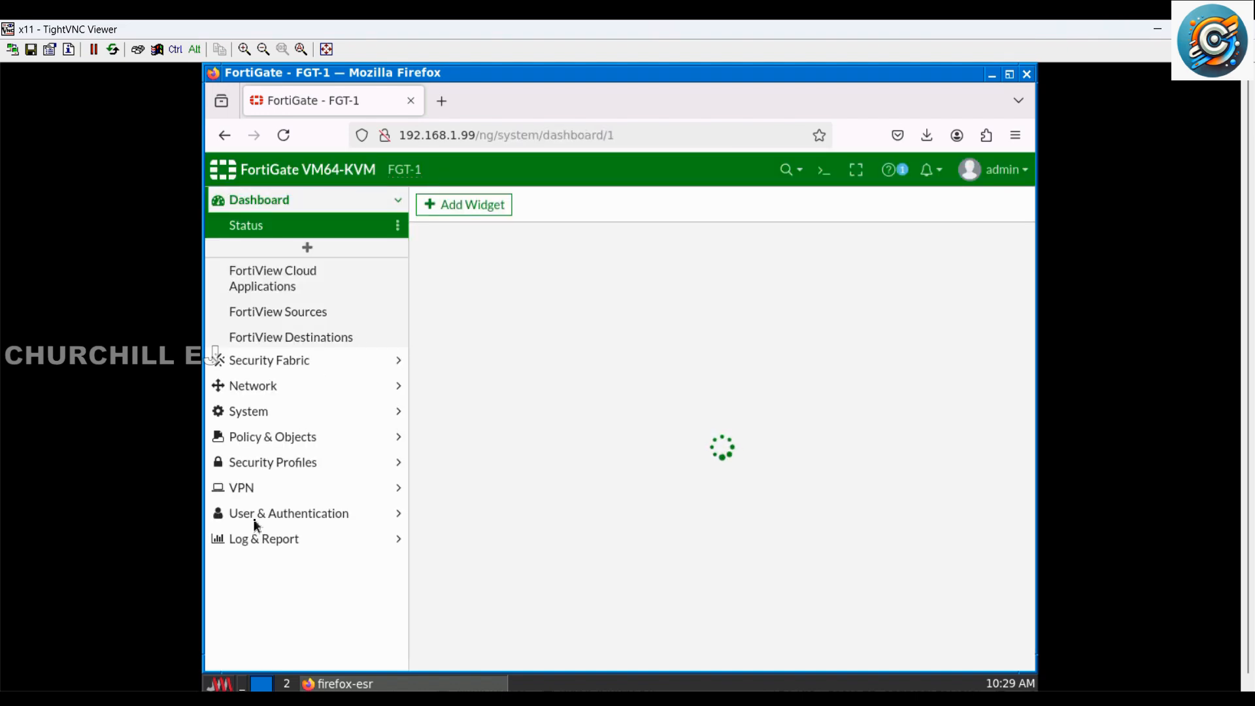
# Step: Reopen the System Events log and look for the Auto_Backup trigger entry
pyautogui.click(264, 532)
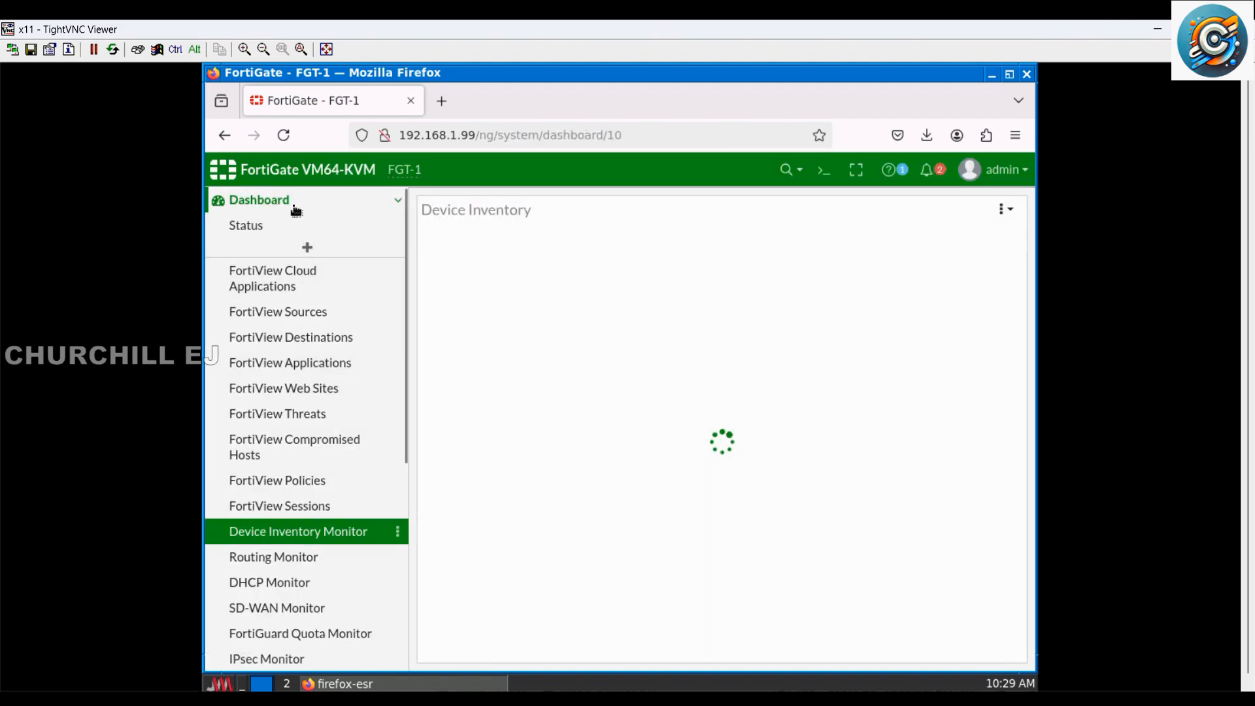
pyautogui.click(293, 201)
pyautogui.click(294, 404)
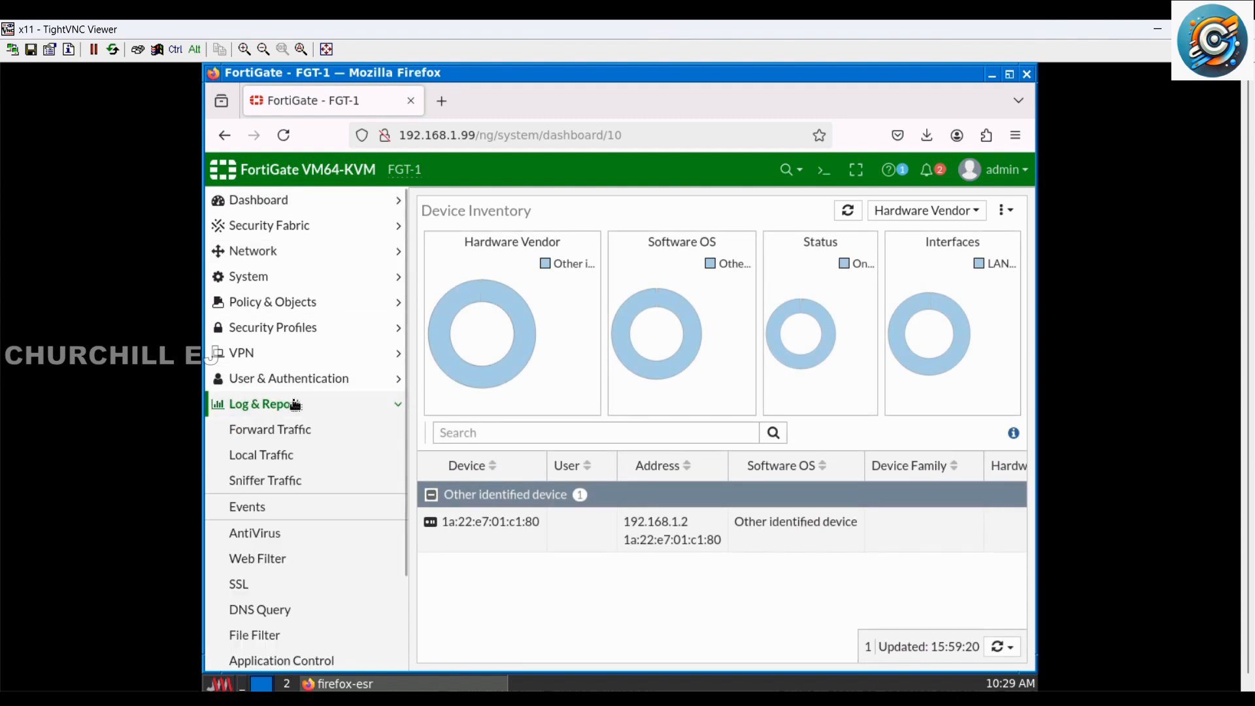
pyautogui.click(274, 515)
pyautogui.click(533, 235)
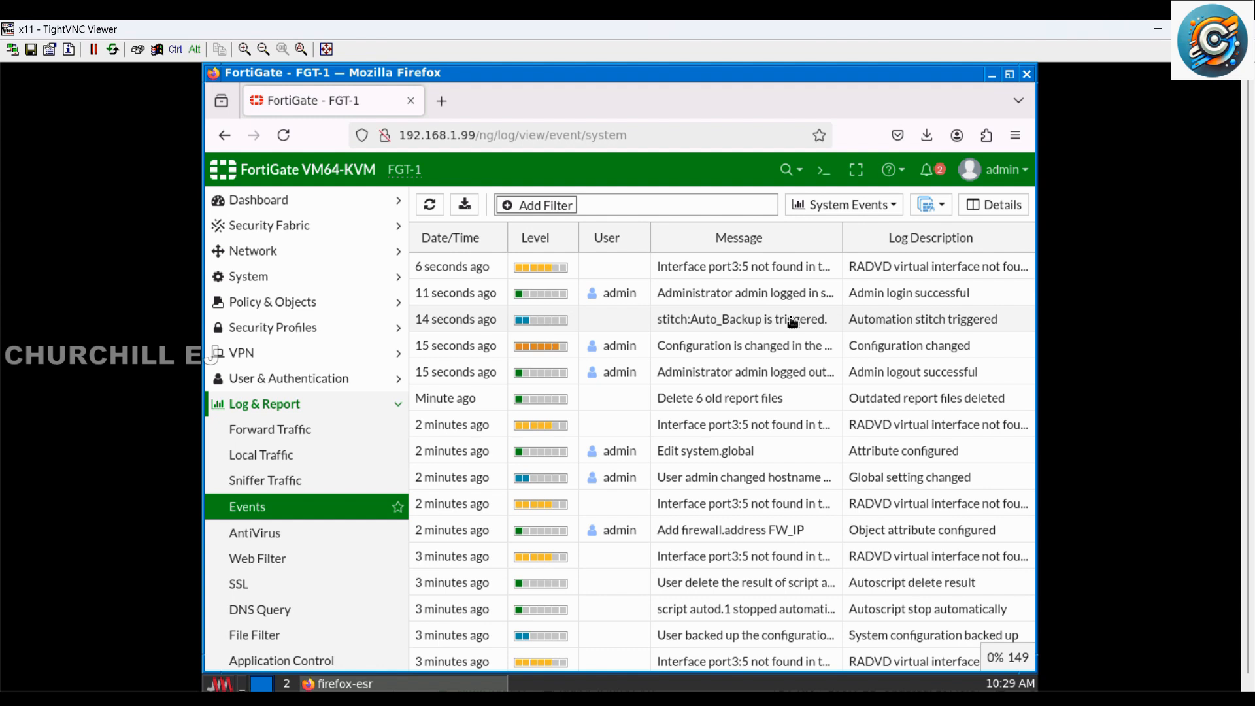
# Step: Examine the log details of the newest RADVD virtual interface entry, then close them
pyautogui.doubleClick(800, 269)
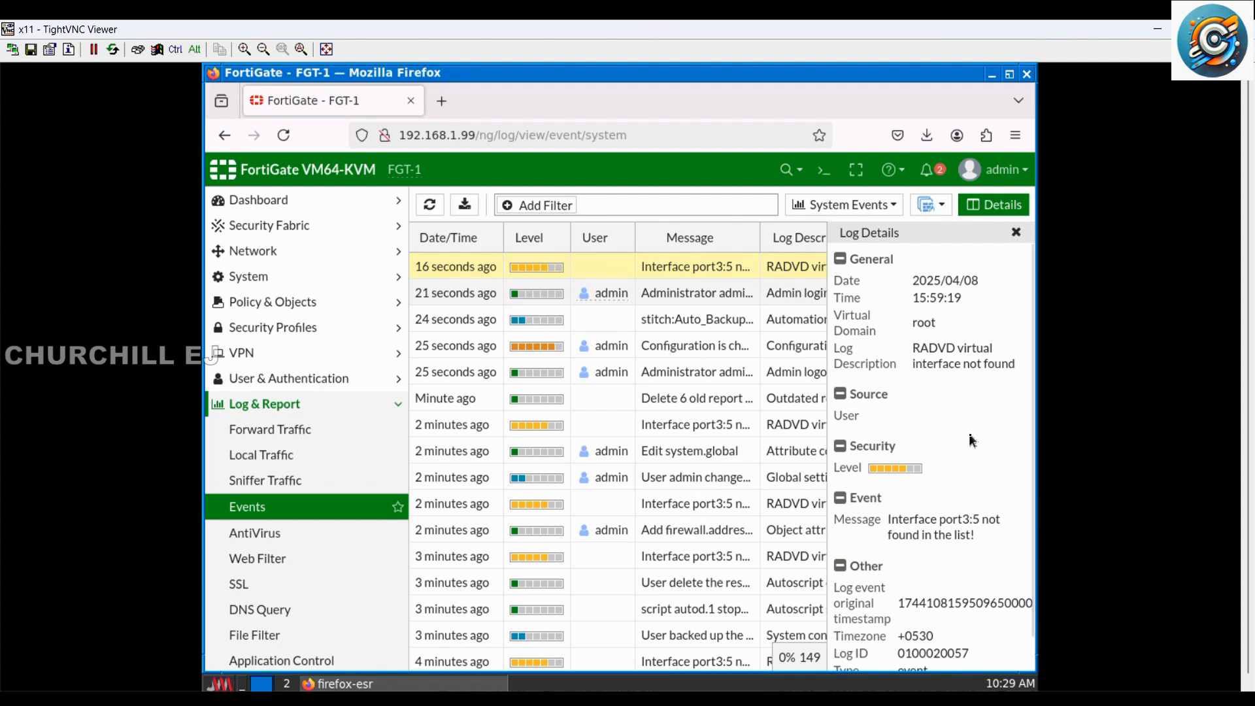
pyautogui.scroll(-1, 972, 439)
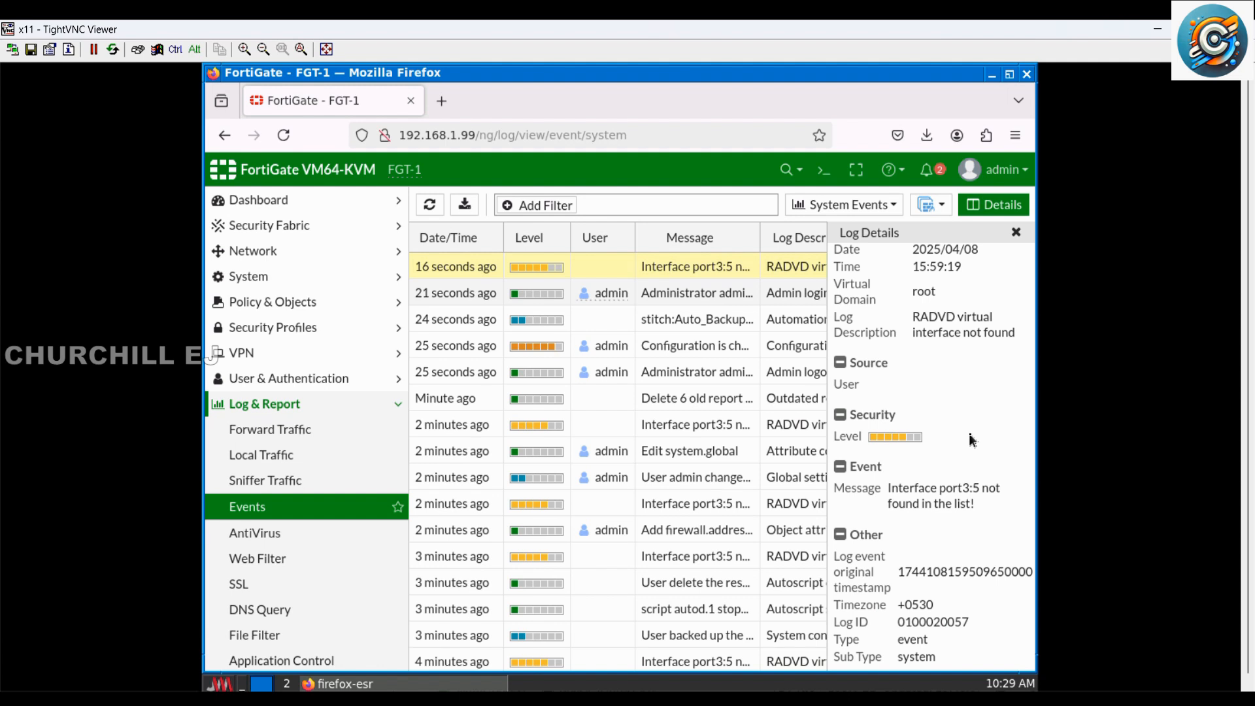
pyautogui.click(1019, 231)
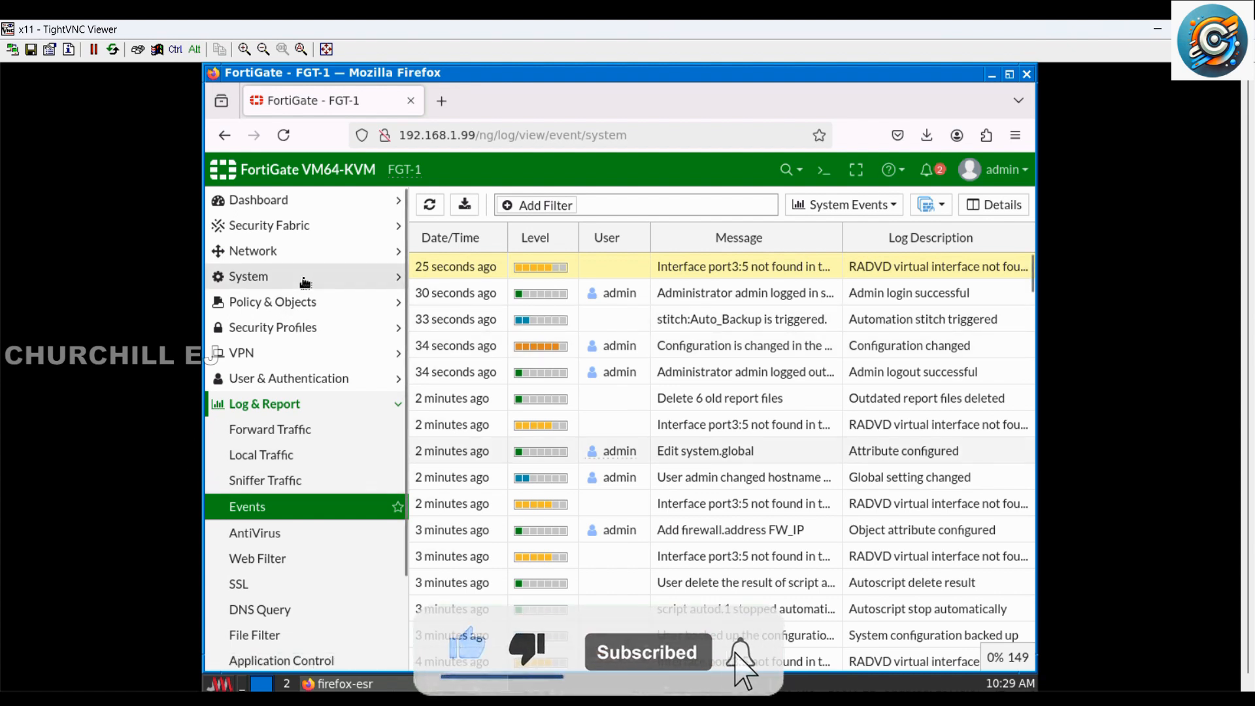
# Step: Find WAN (port3) among the network interfaces and open its settings to view its address configuration
pyautogui.click(304, 252)
pyautogui.click(303, 275)
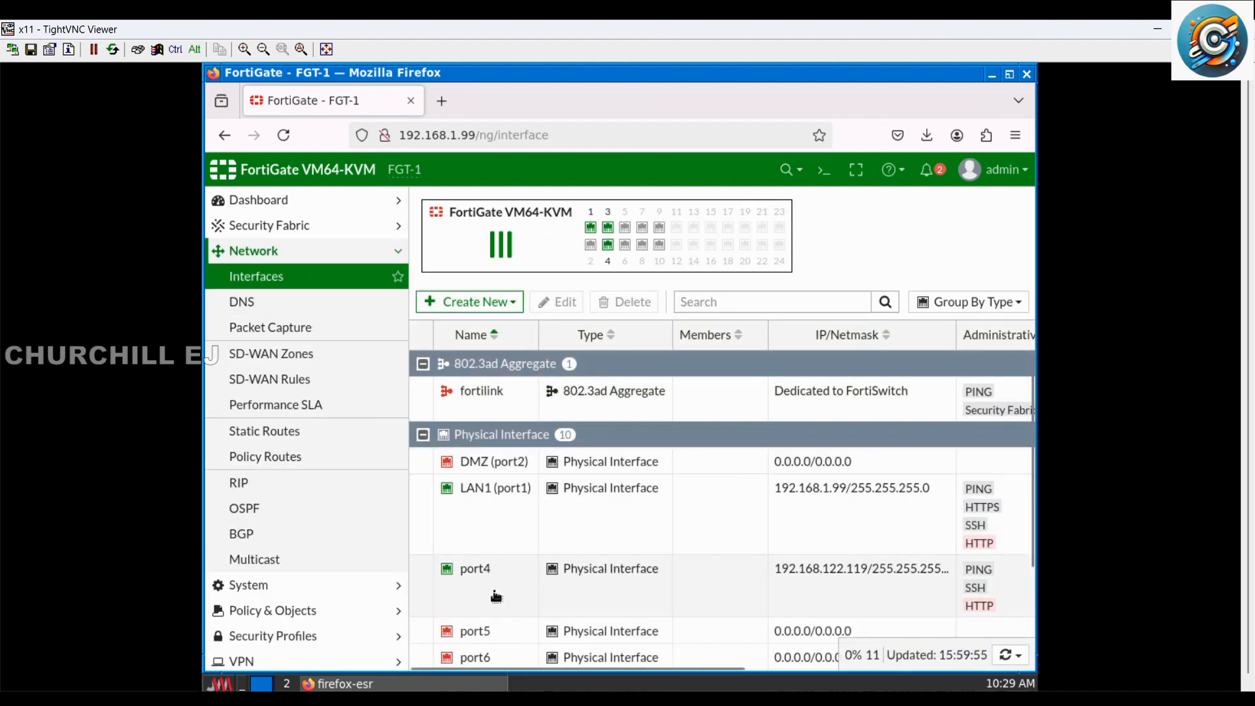
pyautogui.scroll(-3, 535, 531)
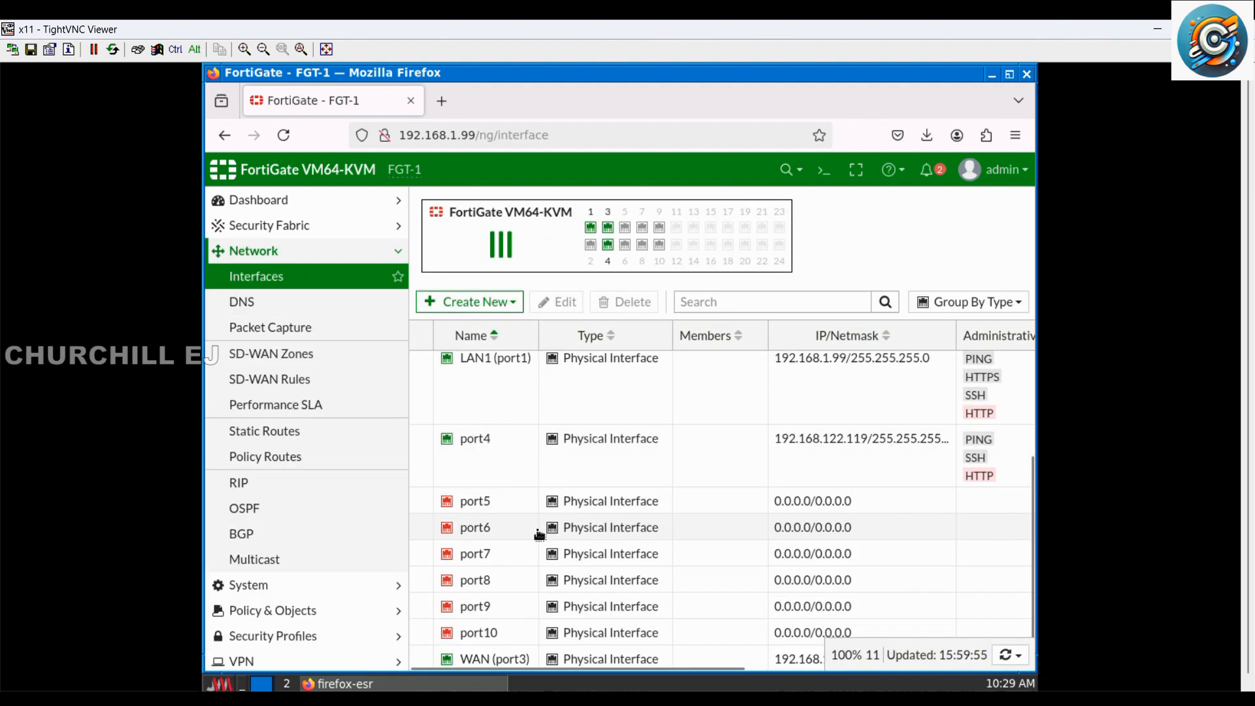
pyautogui.click(601, 660)
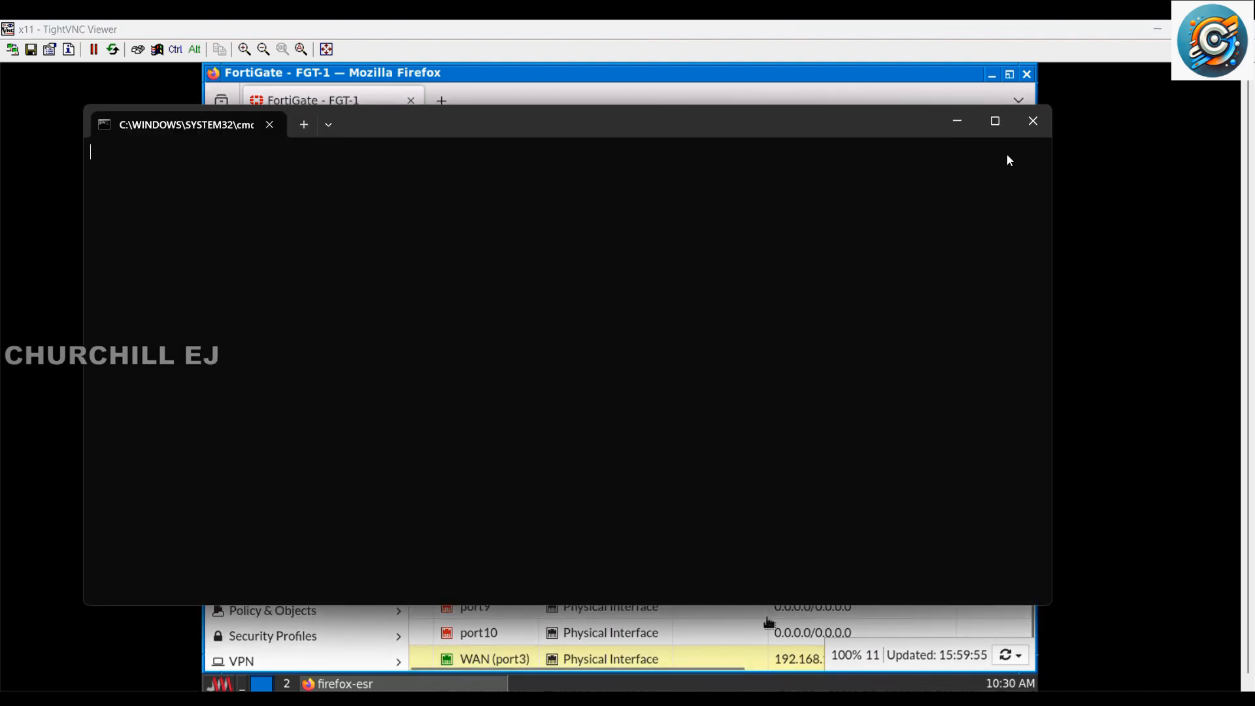
pyautogui.click(1033, 121)
pyautogui.moveTo(729, 690)
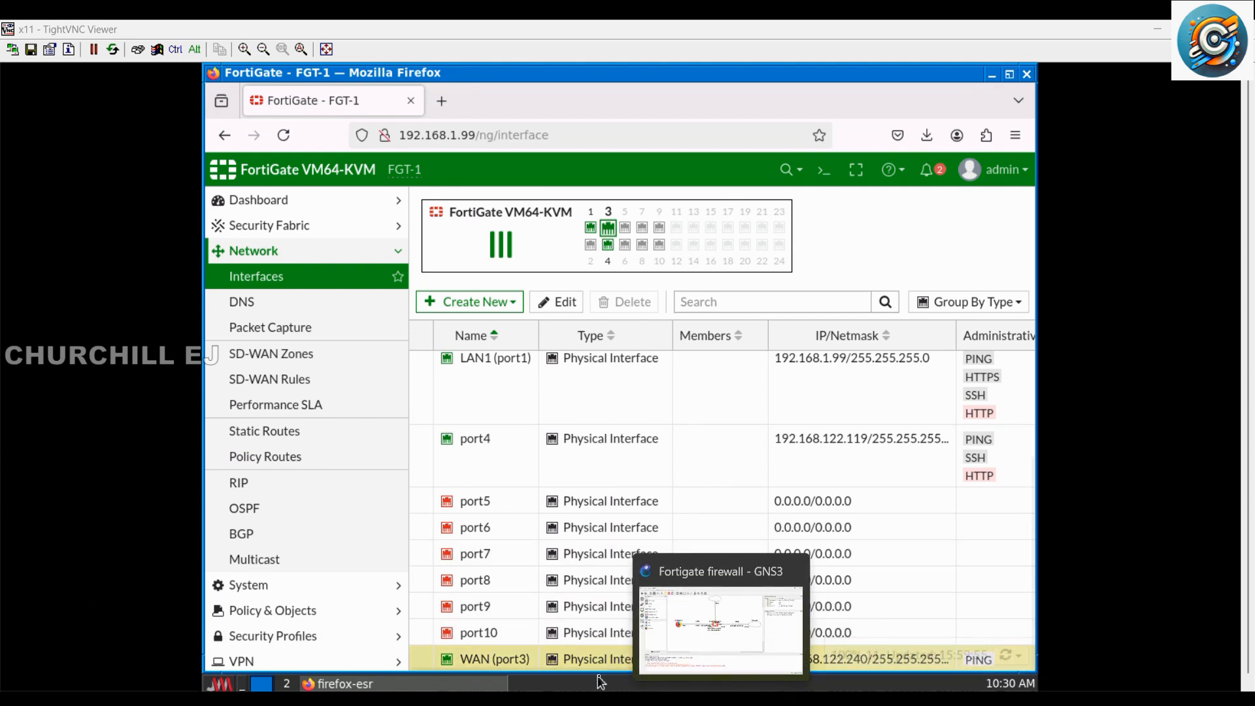
pyautogui.doubleClick(652, 660)
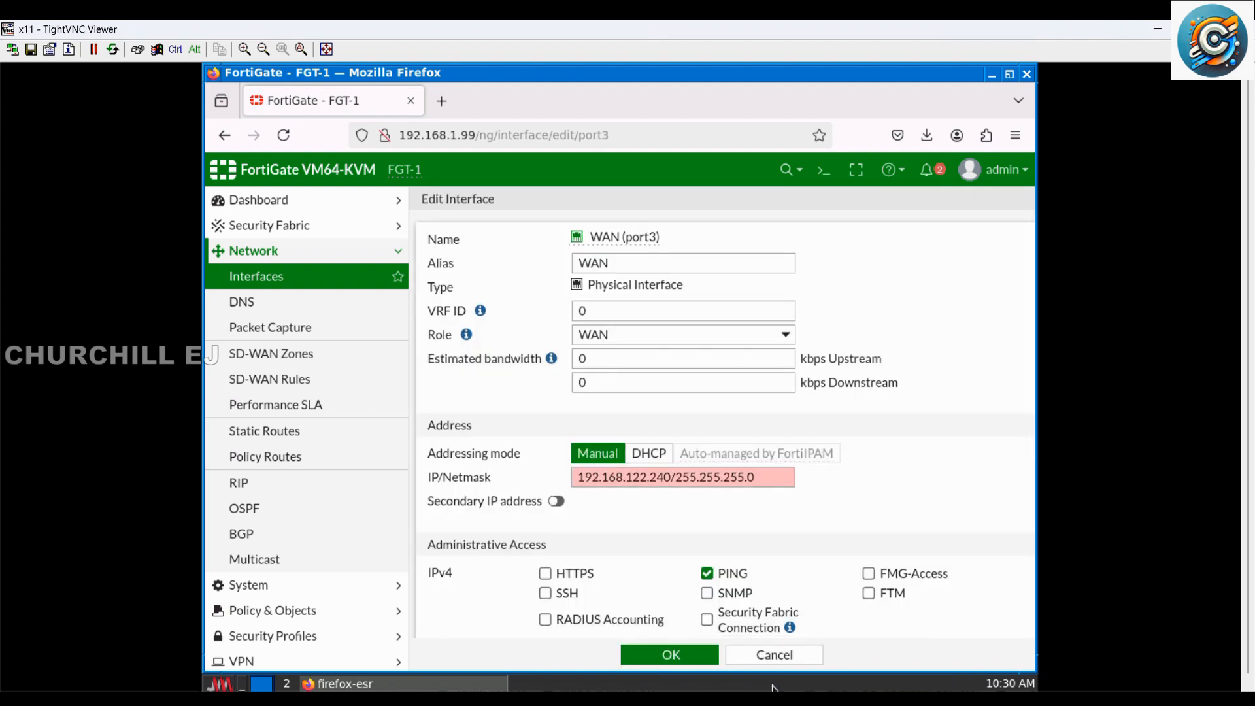
pyautogui.moveTo(773, 687)
# Step: Leave the interface settings and return to the System Events log to check for the configuration backup
pyautogui.click(308, 203)
pyautogui.click(308, 203)
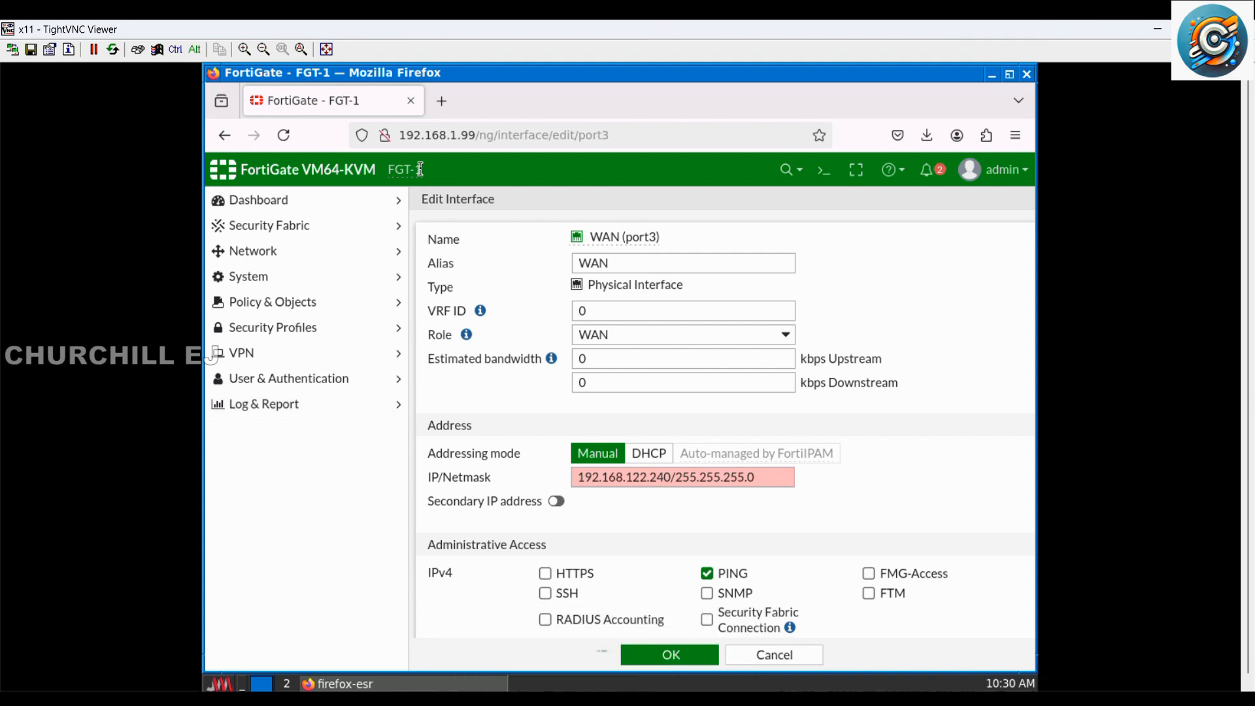
pyautogui.click(274, 406)
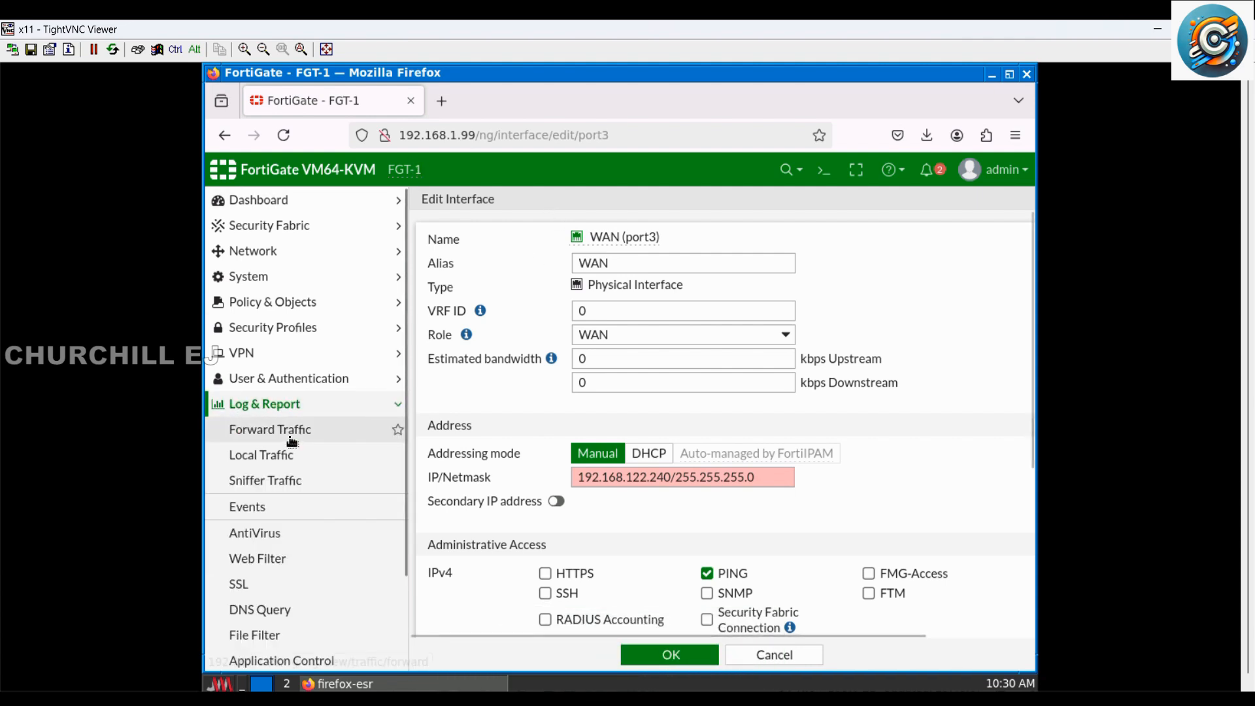
pyautogui.click(298, 509)
pyautogui.click(537, 237)
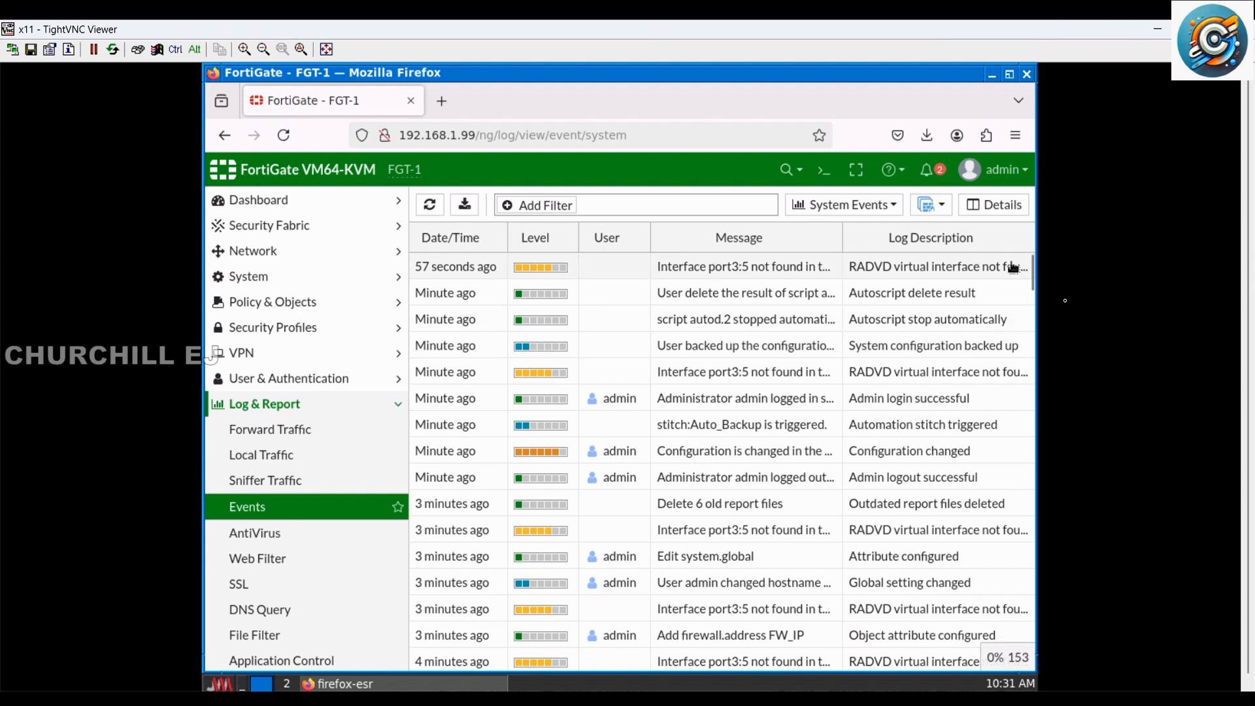
# Step: Examine the log details of the Automation stitch triggered entry for Auto_Backup, then close them
pyautogui.moveTo(1031, 275); pyautogui.dragTo(1011, 275)
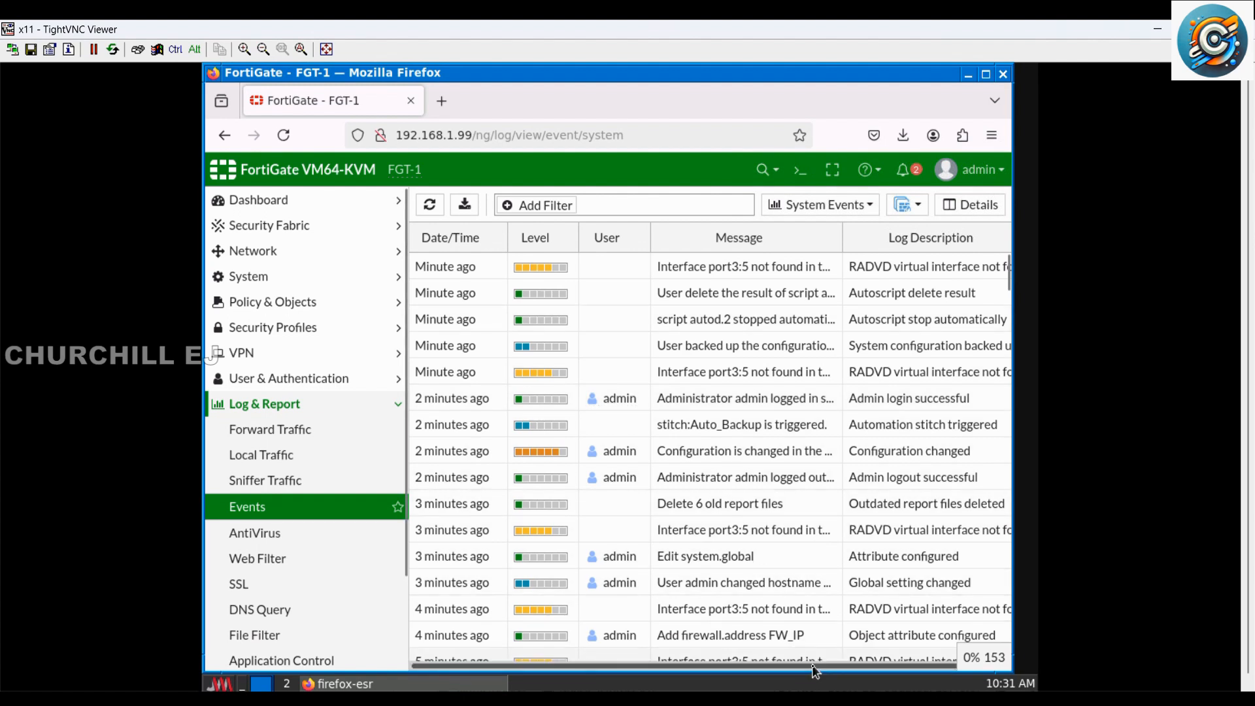
pyautogui.hscroll(1, 1006, 647)
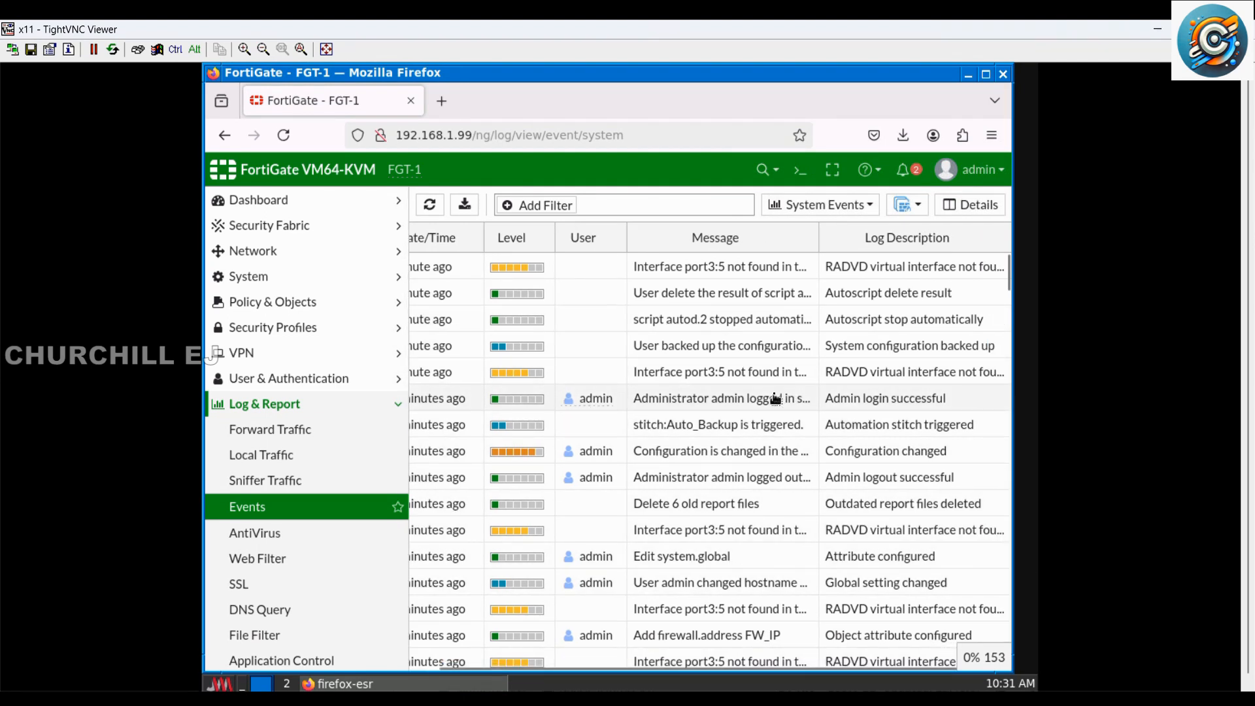
pyautogui.click(749, 430)
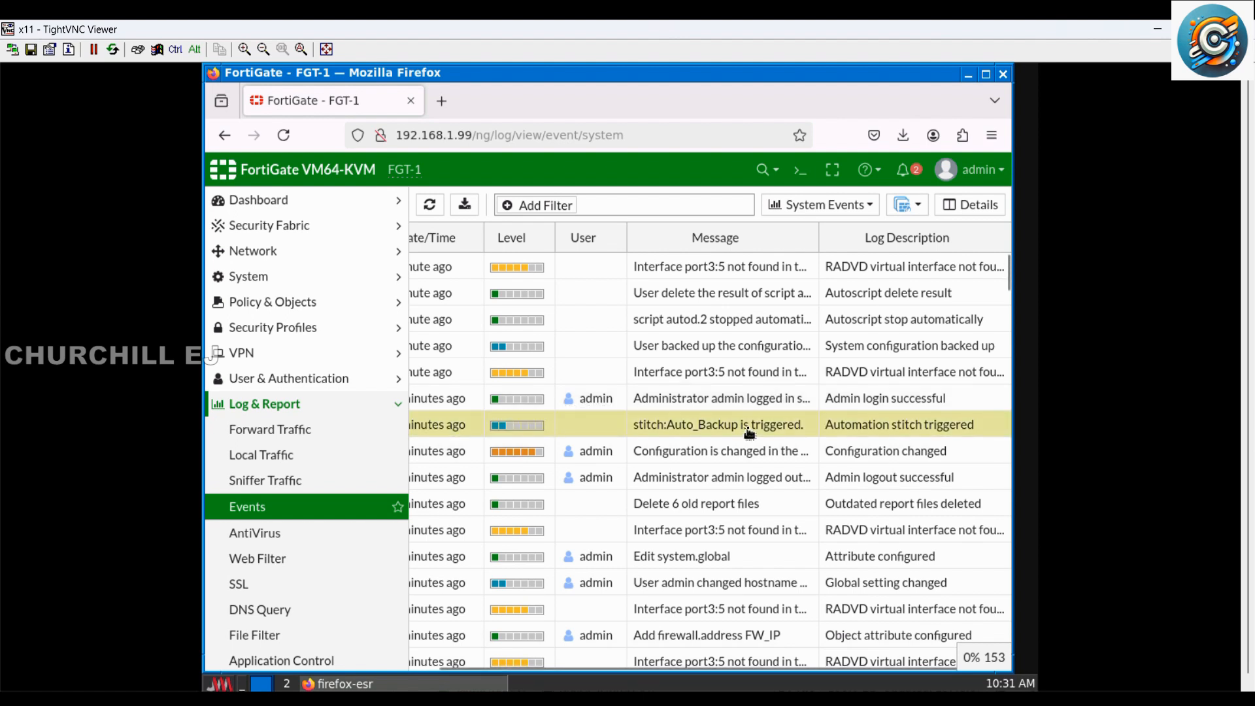
pyautogui.doubleClick(749, 432)
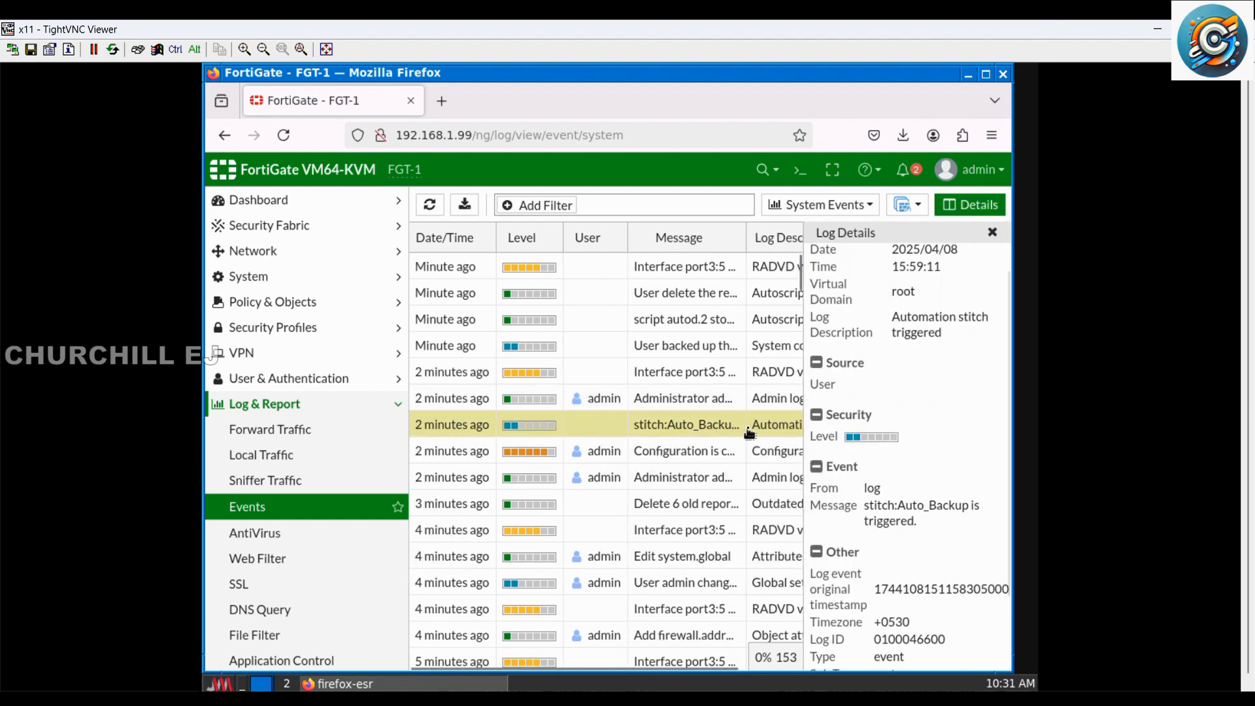
pyautogui.scroll(-3, 916, 415)
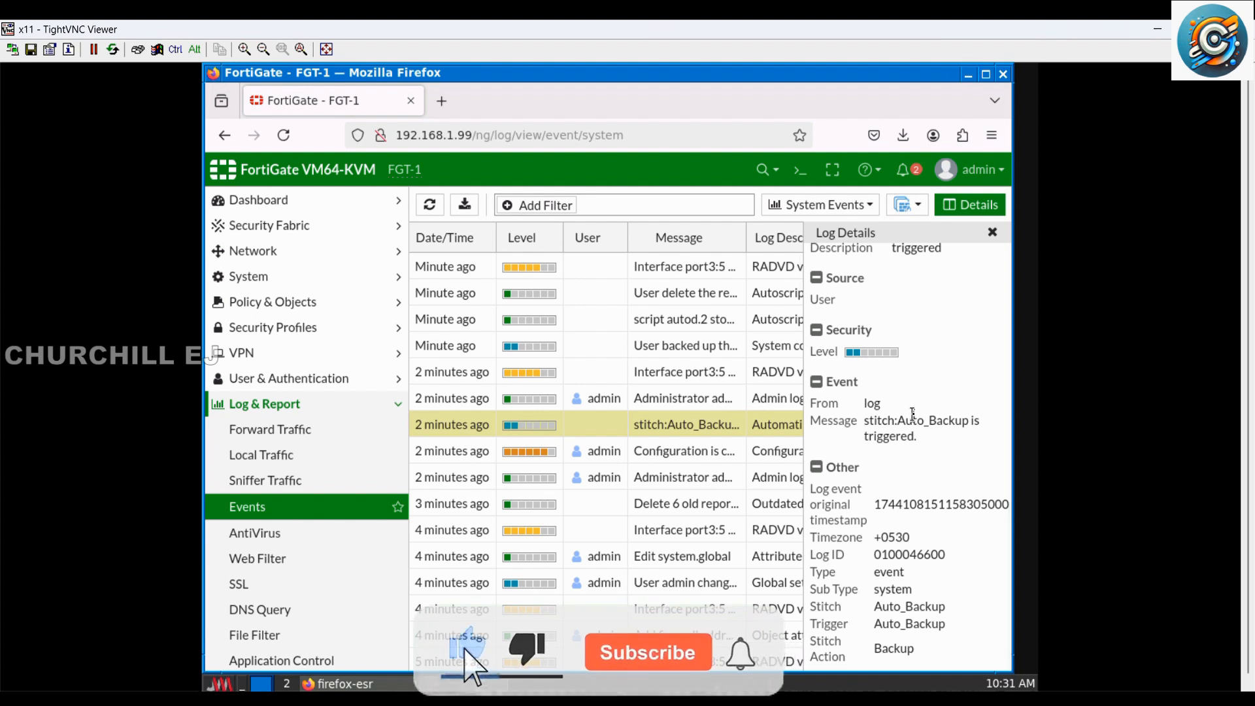
pyautogui.scroll(4, 913, 413)
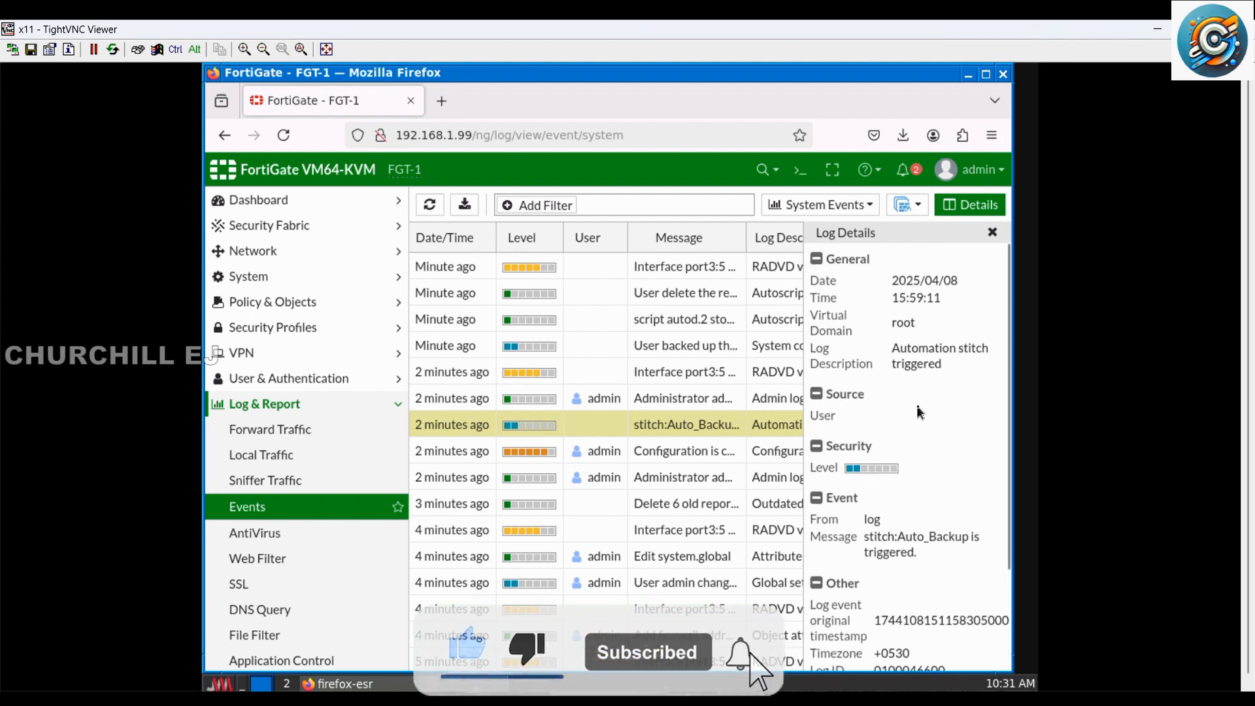
pyautogui.click(993, 234)
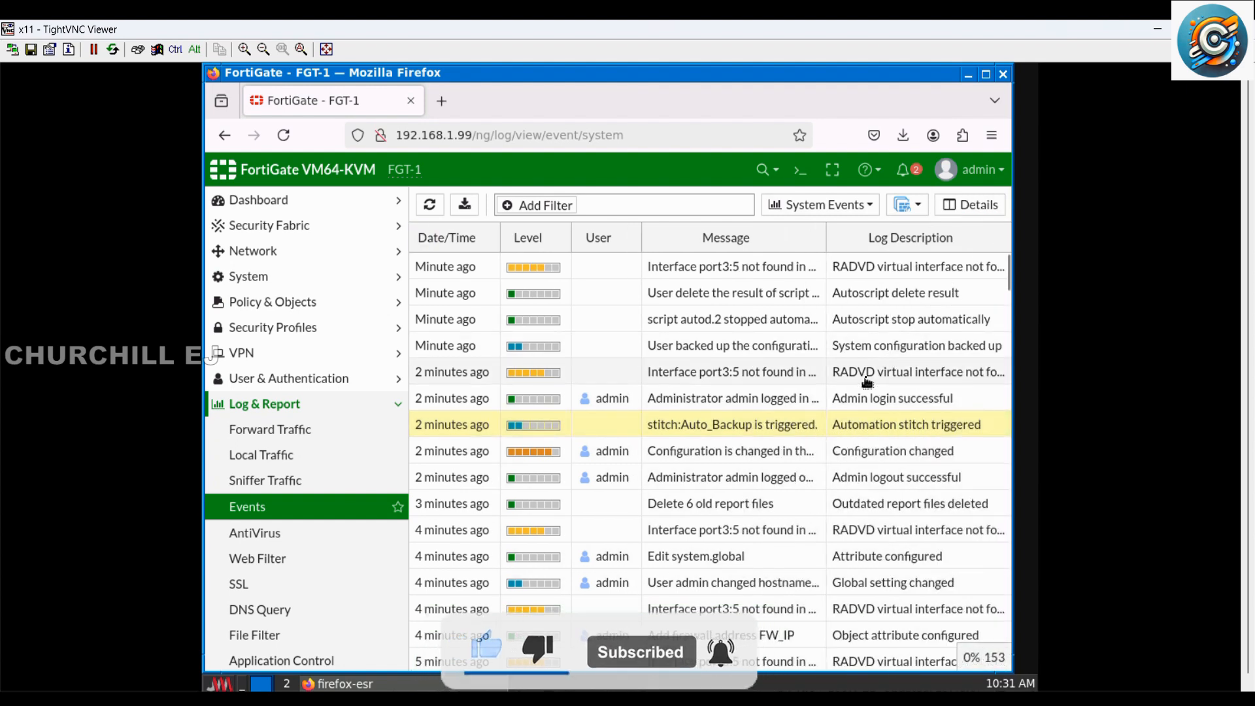
# Step: Examine the log details of the Autoscript delete result entry, then close them
pyautogui.doubleClick(766, 295)
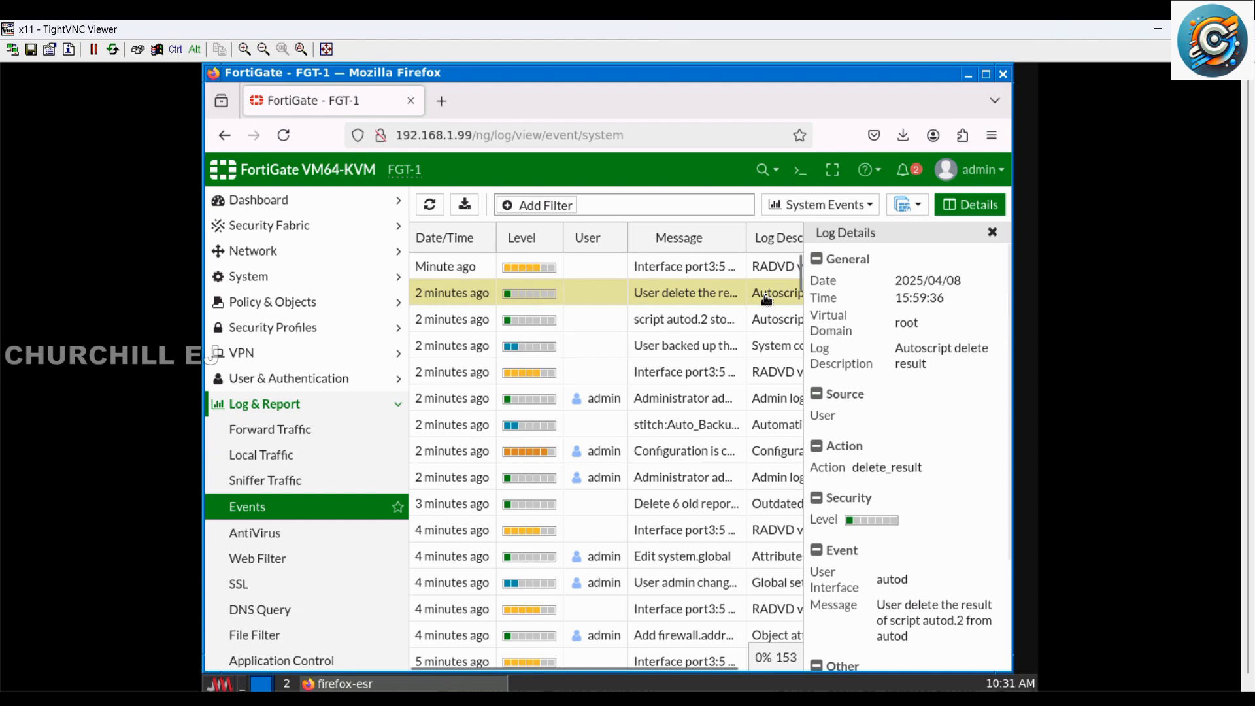
pyautogui.scroll(-2, 942, 458)
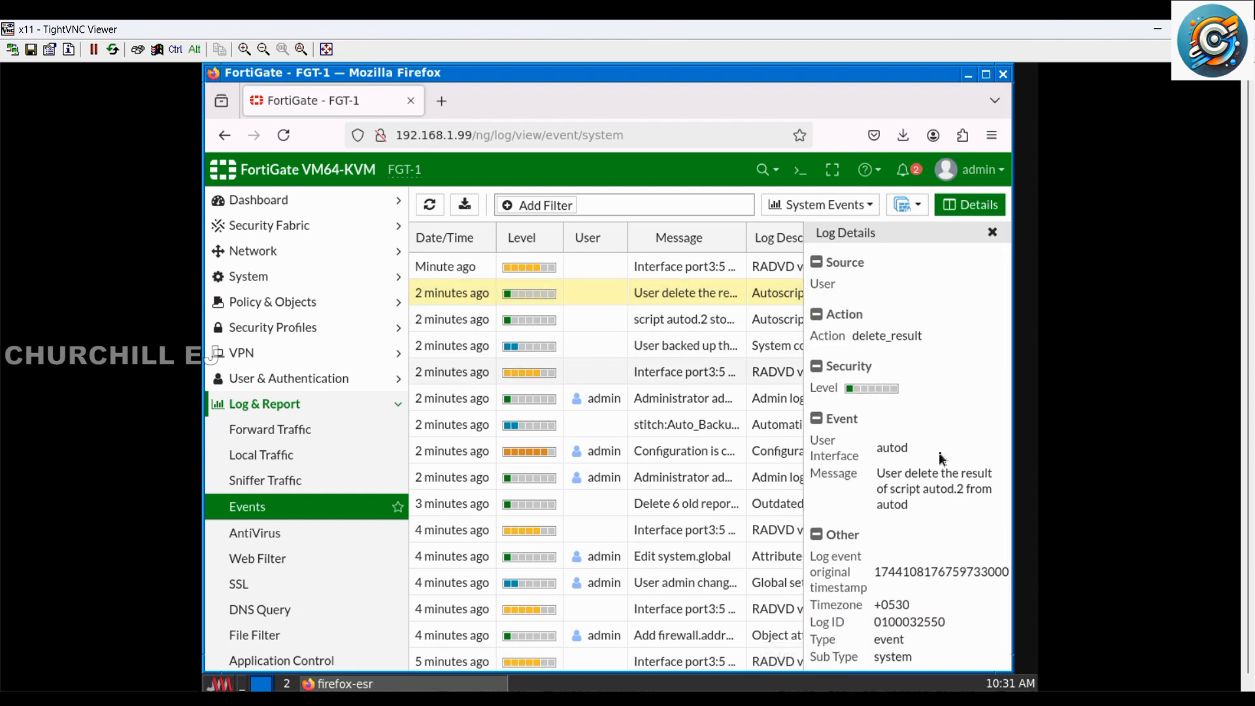
pyautogui.click(991, 233)
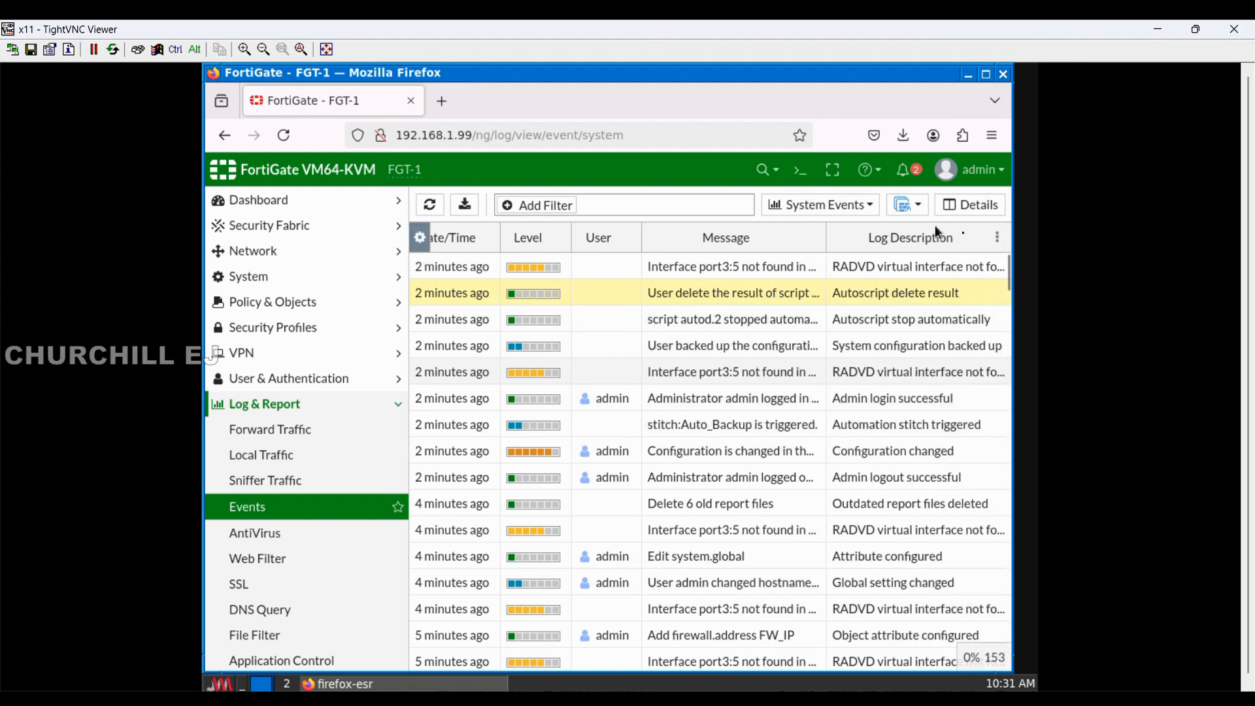